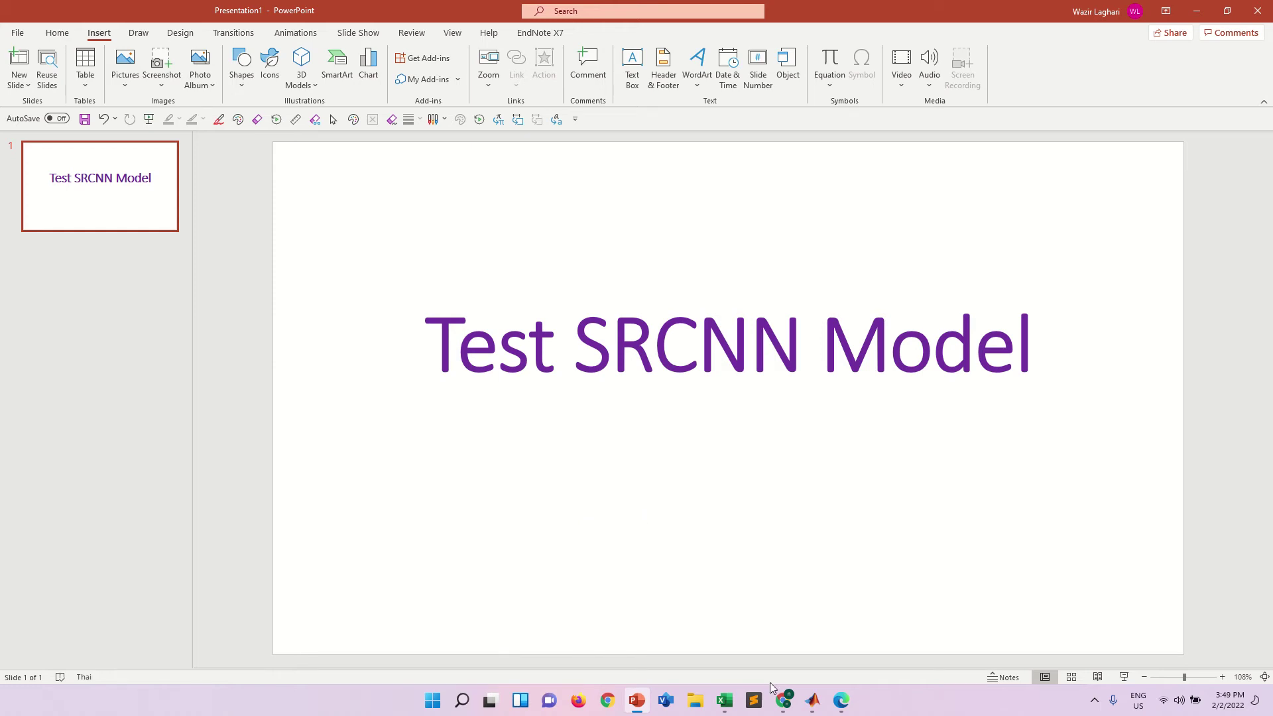
Step: Go back to the Google results, open the mmlab SRCNN page and download its MATLAB code
{"action": "left_click", "coordinate": [782, 705]}
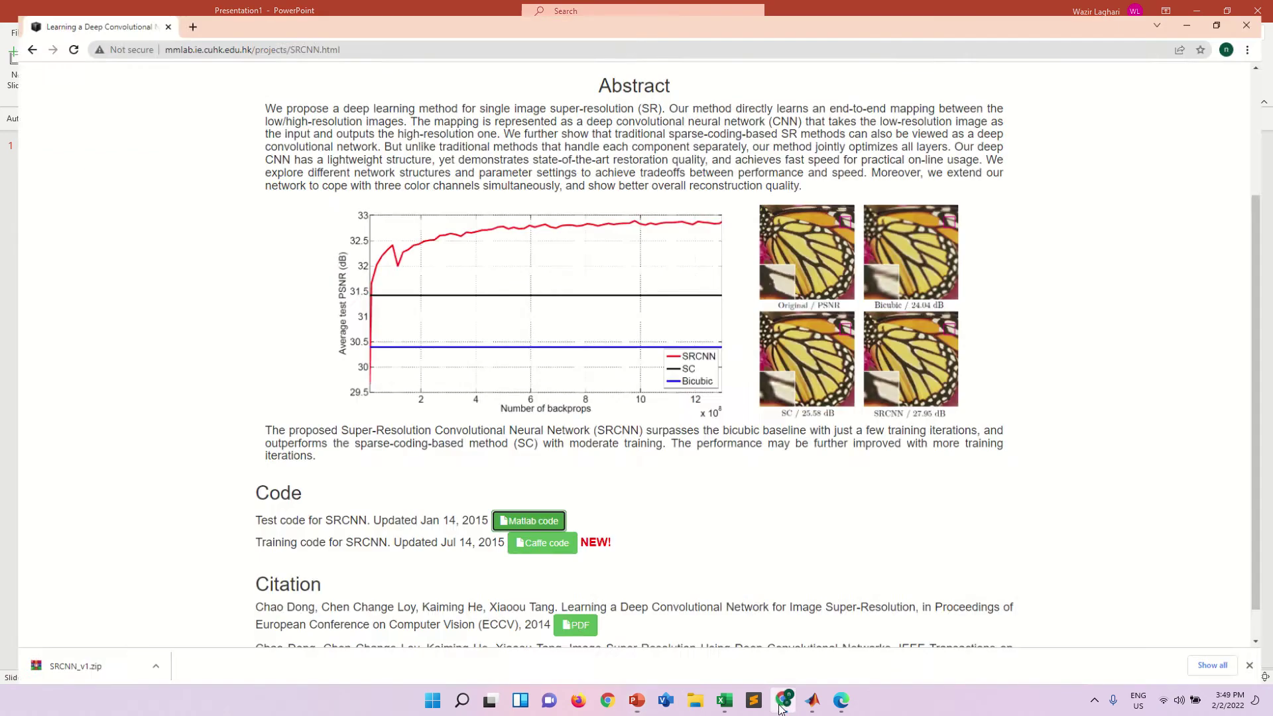
{"action": "left_click", "coordinate": [14, 35]}
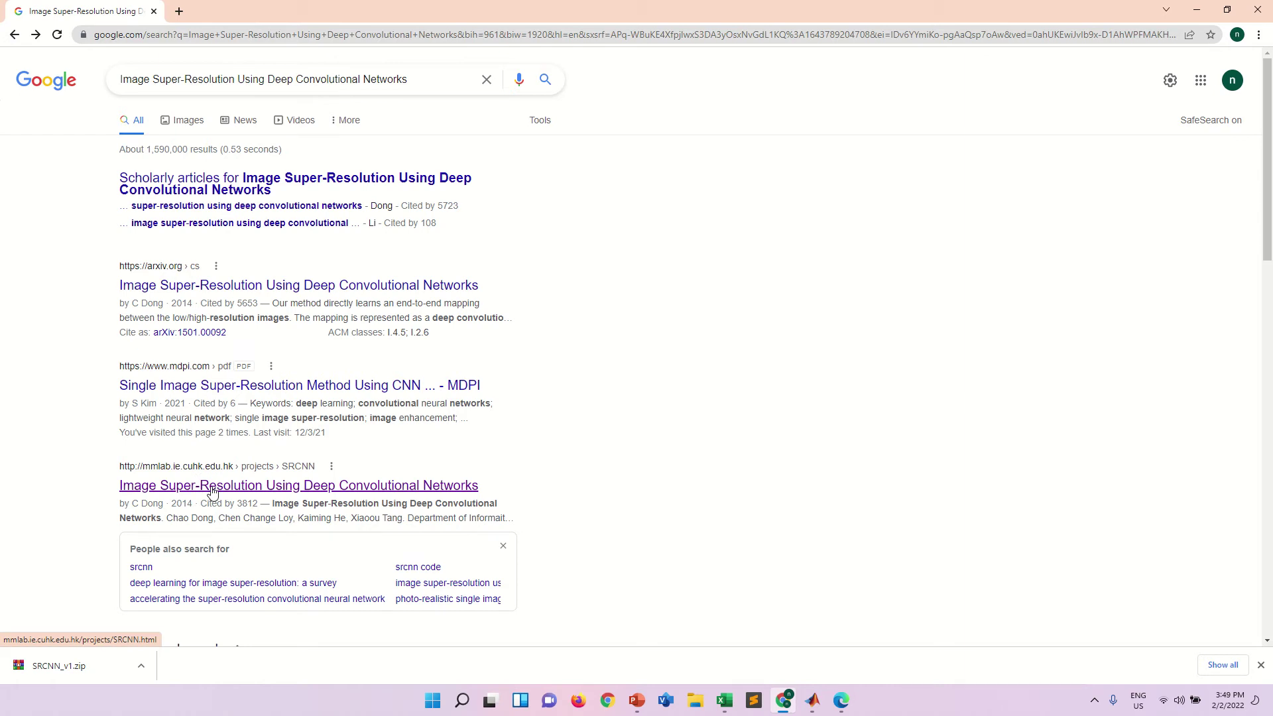
{"action": "left_click", "coordinate": [212, 492]}
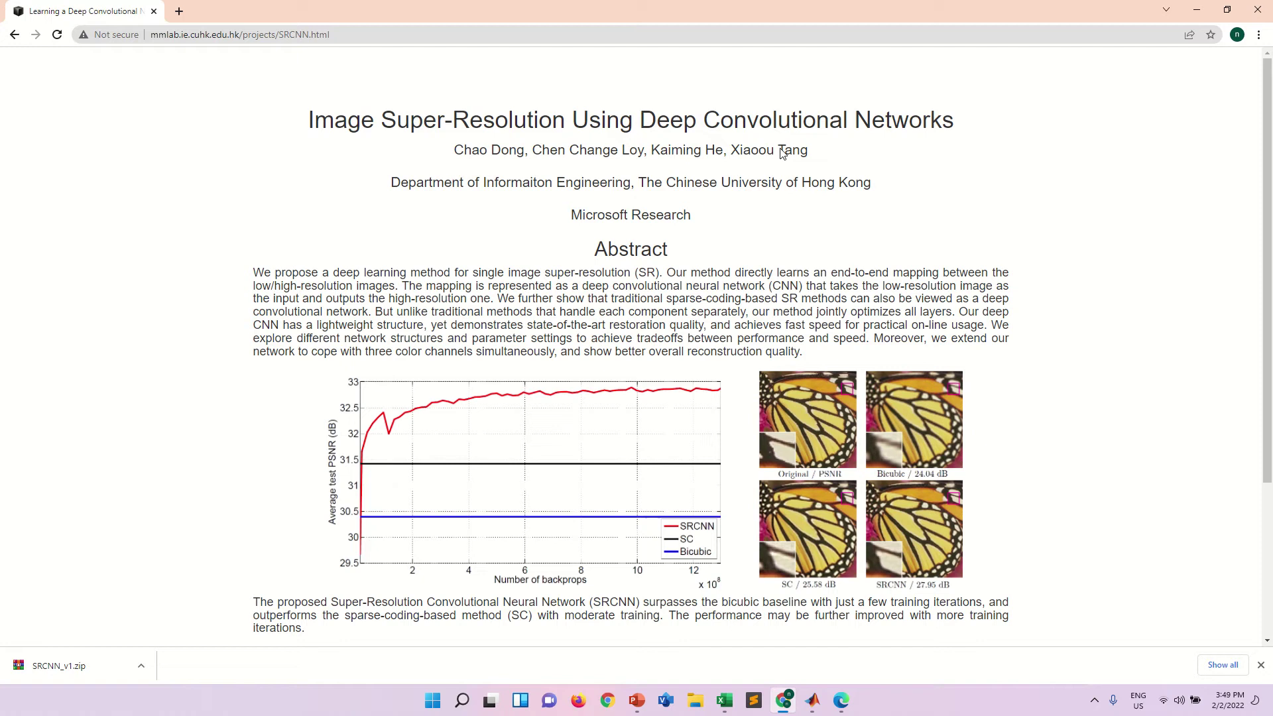
{"action": "scroll", "coordinate": [713, 176], "scroll_direction": "down", "scroll_amount": 2}
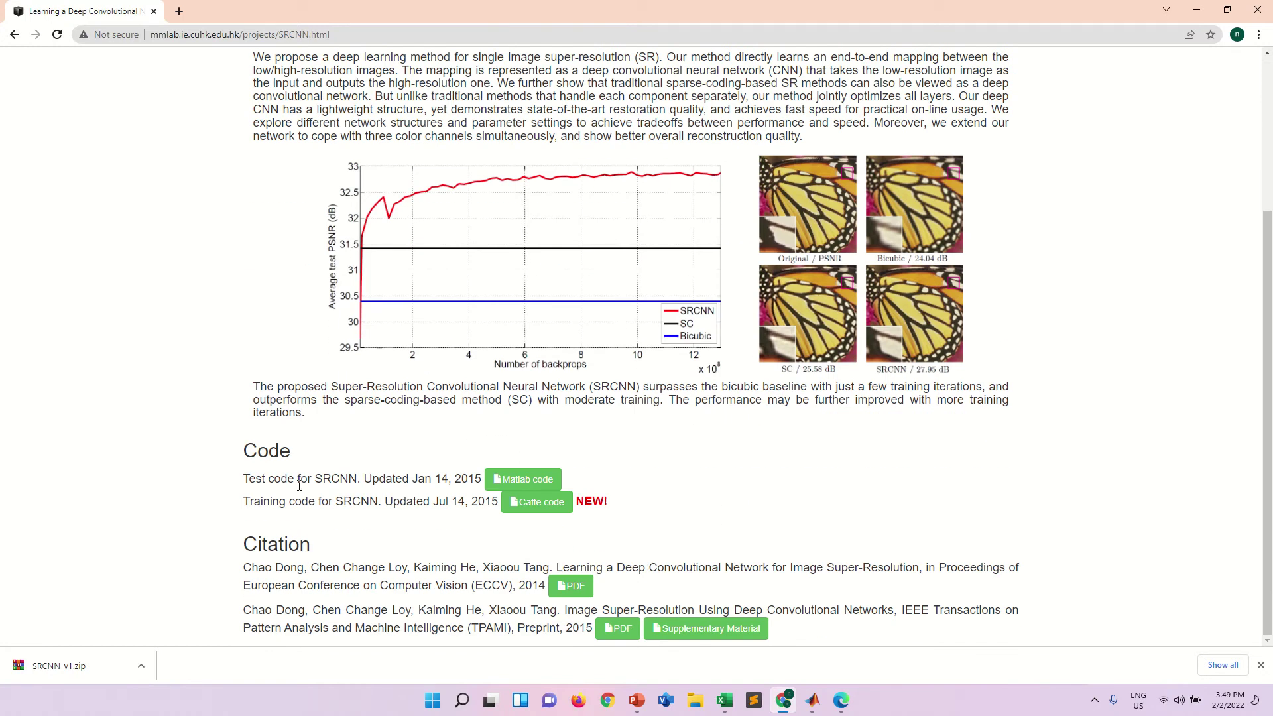
{"action": "left_click", "coordinate": [509, 482]}
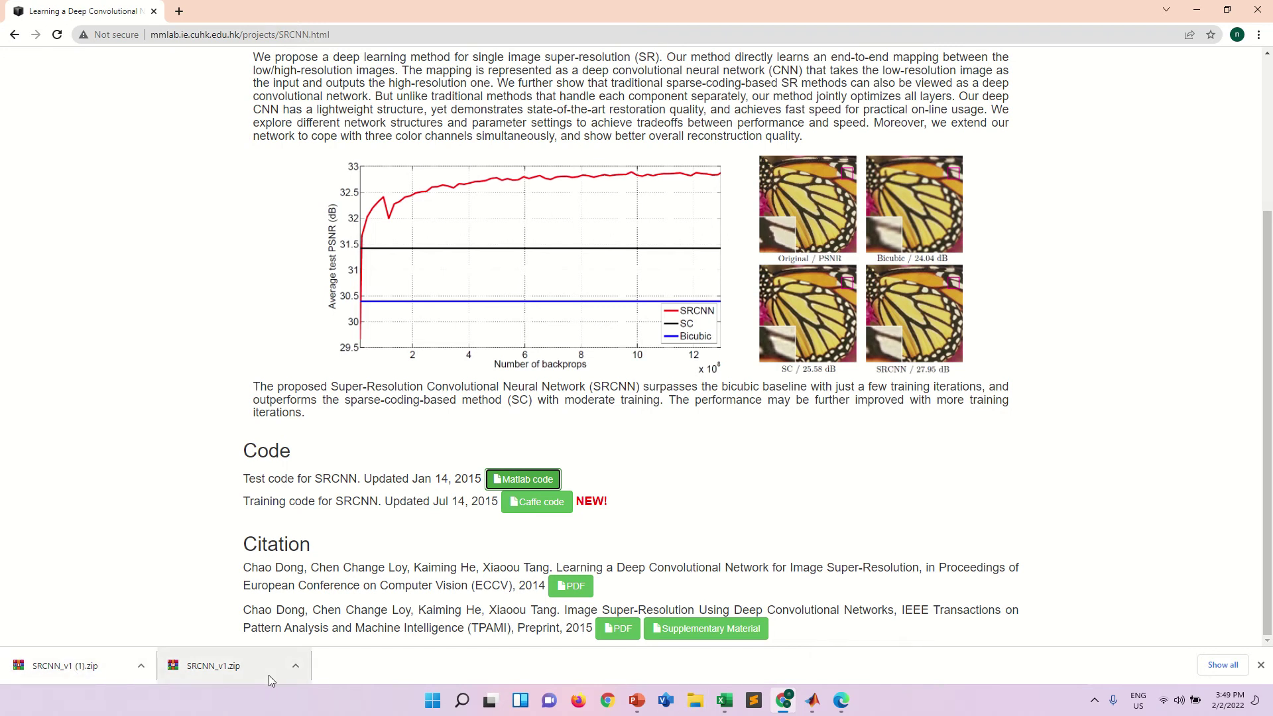
Step: Show SRCNN_v1 (1).zip in File Explorer, browse SRCNN_v1 > SRCNN > Set5, then return to SRCNN
{"action": "right_click", "coordinate": [109, 666]}
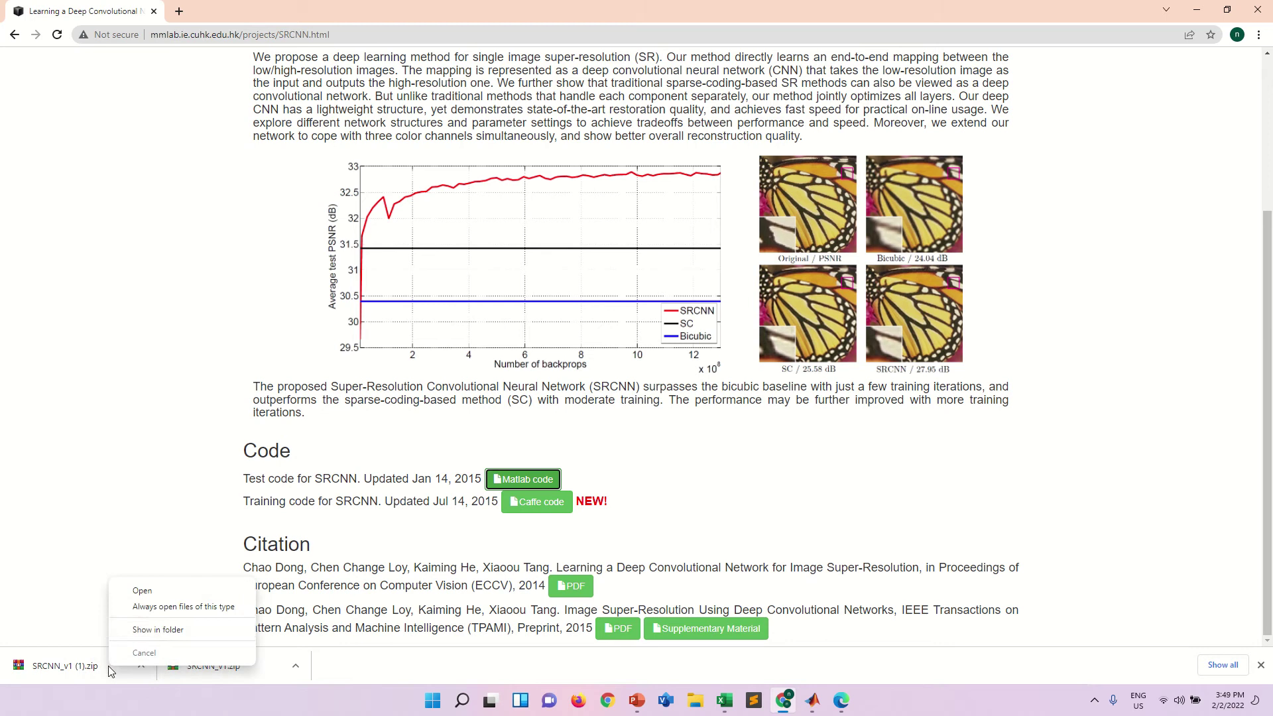
{"action": "left_click", "coordinate": [154, 629]}
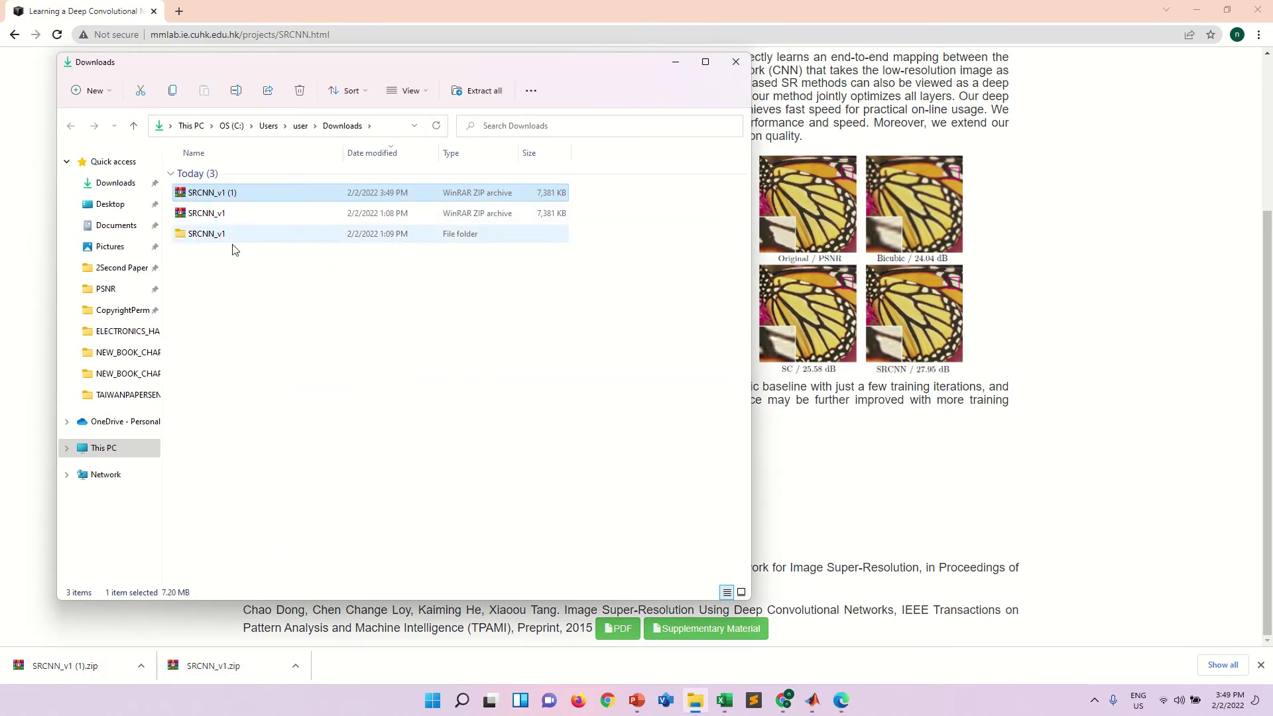
{"action": "double_click", "coordinate": [191, 235]}
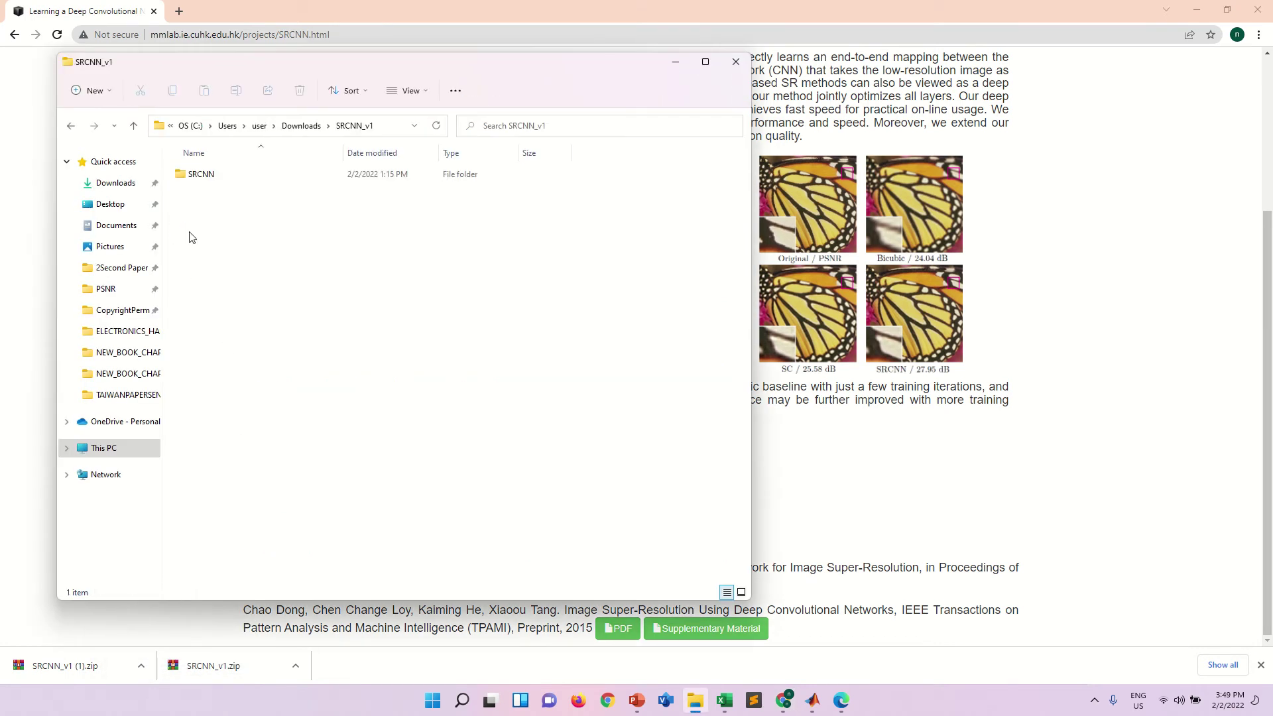
{"action": "double_click", "coordinate": [184, 176]}
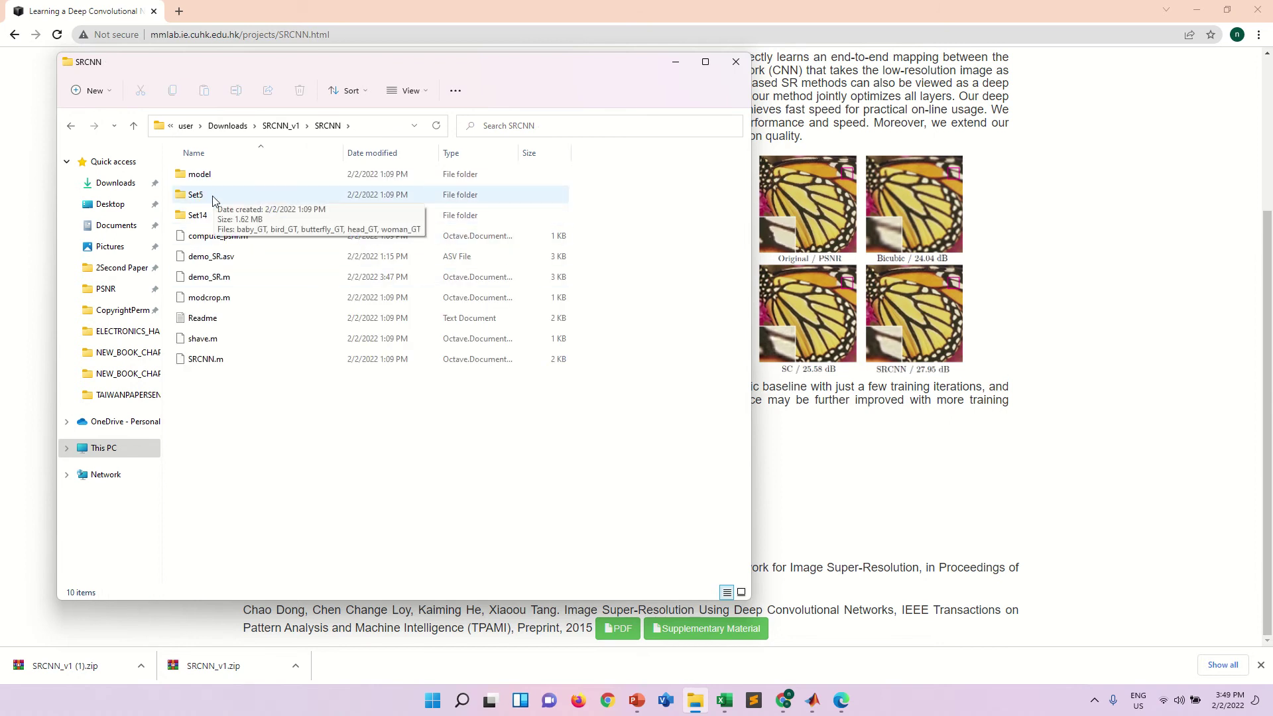
{"action": "double_click", "coordinate": [200, 196]}
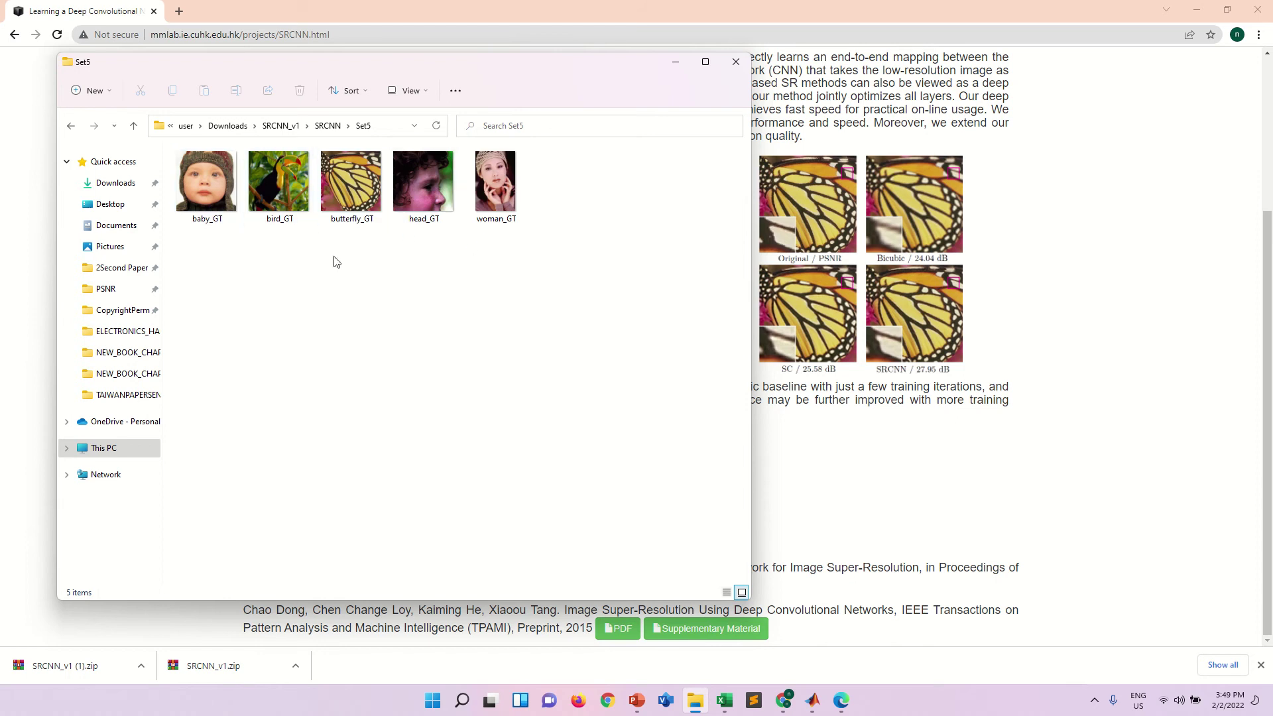
{"action": "left_click", "coordinate": [68, 128]}
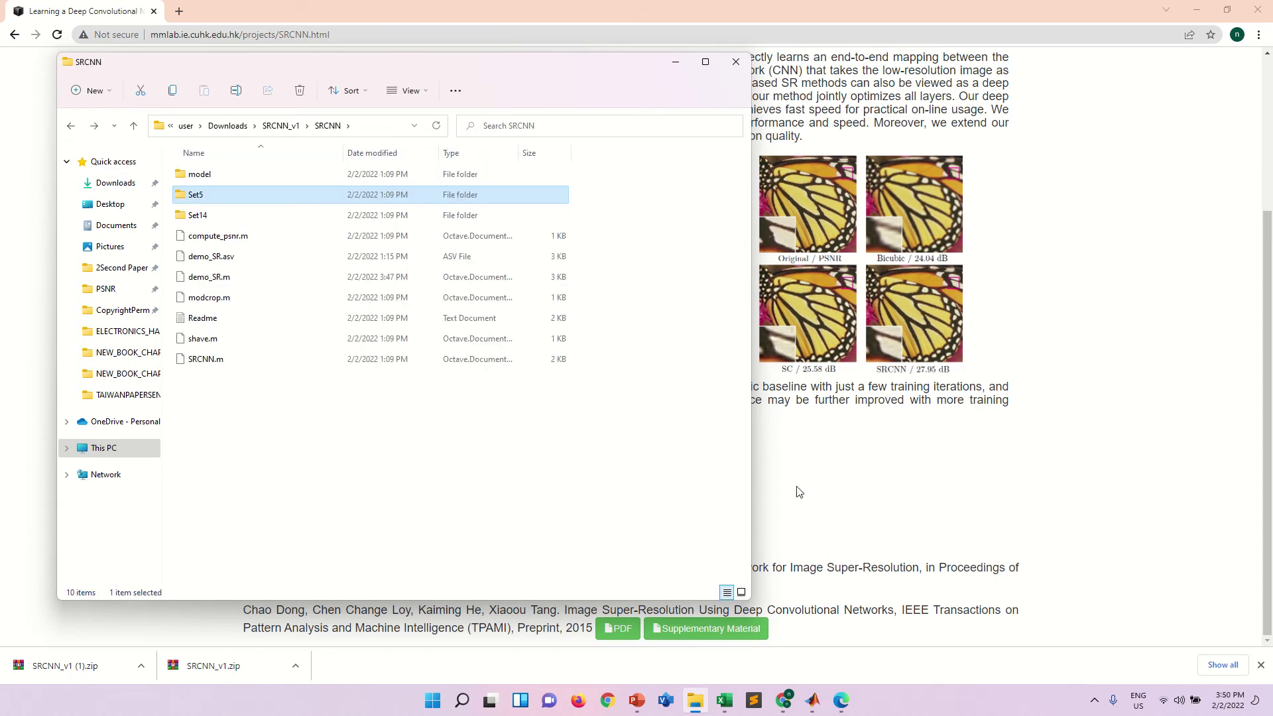
{"action": "left_click", "coordinate": [862, 461]}
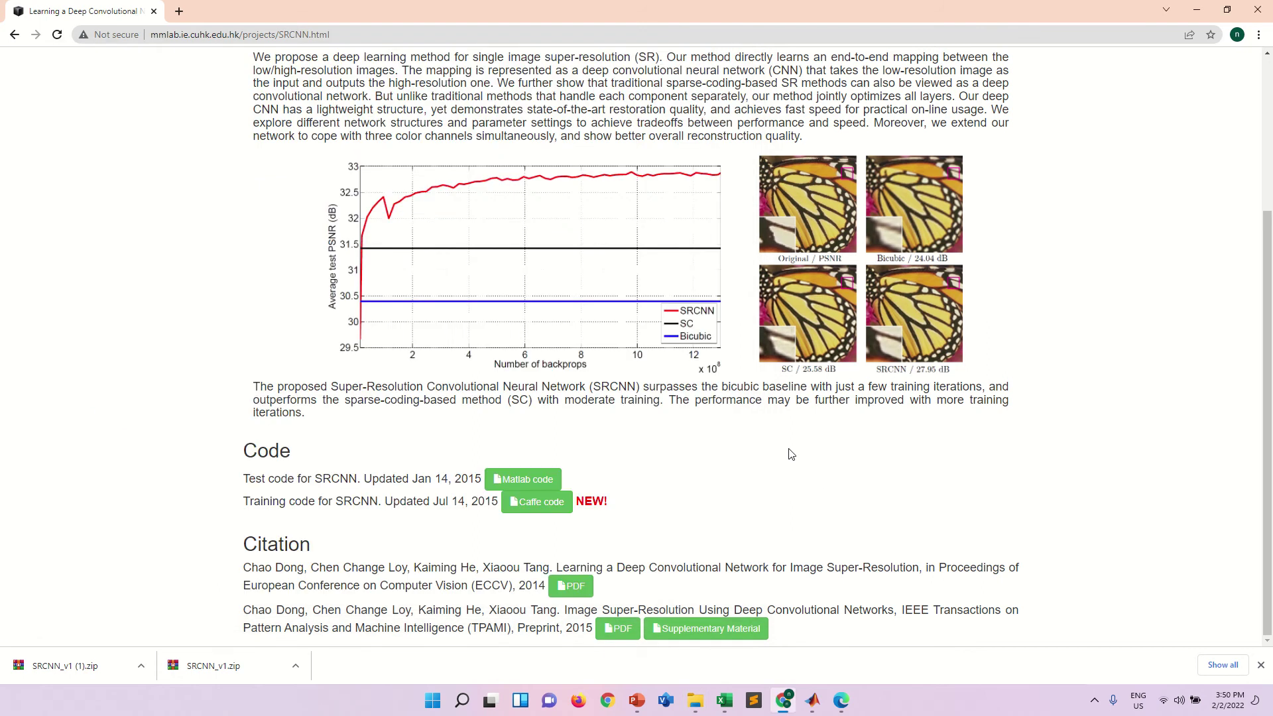
Step: Open the demo_SR.m script from the SRCNN folder in MATLAB's editor
{"action": "left_click", "coordinate": [1194, 9]}
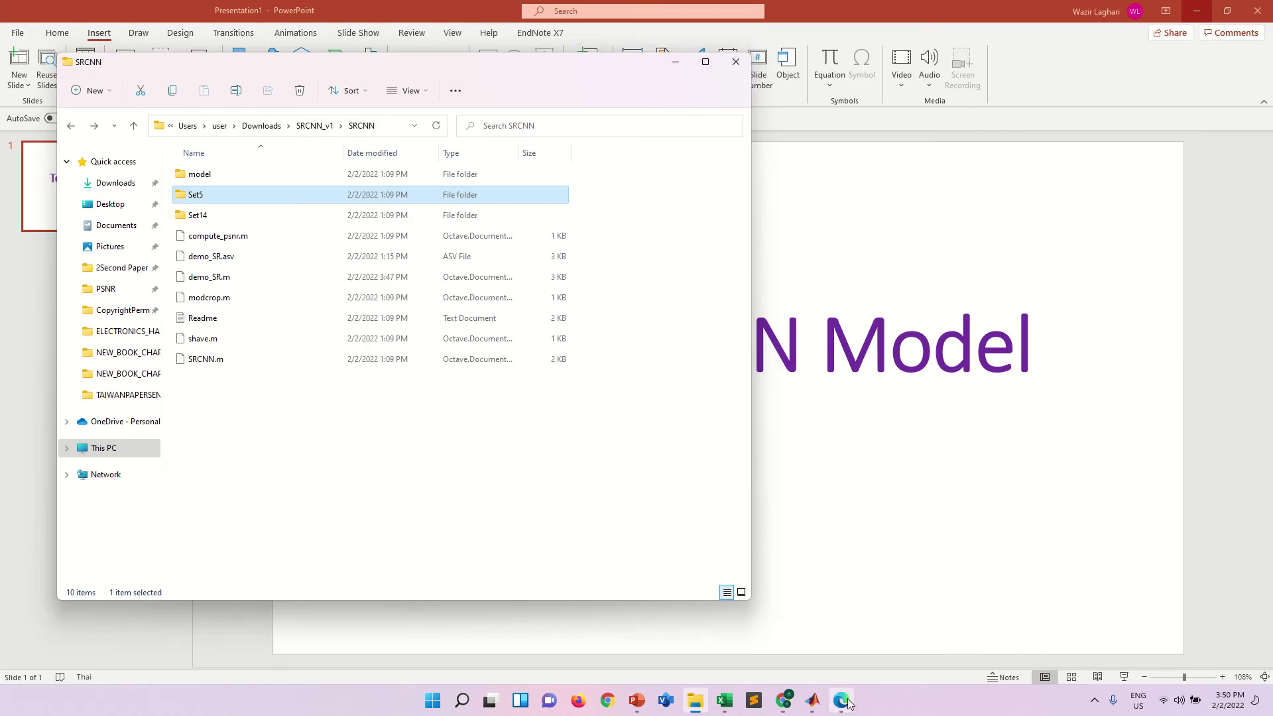
{"action": "left_click", "coordinate": [811, 703]}
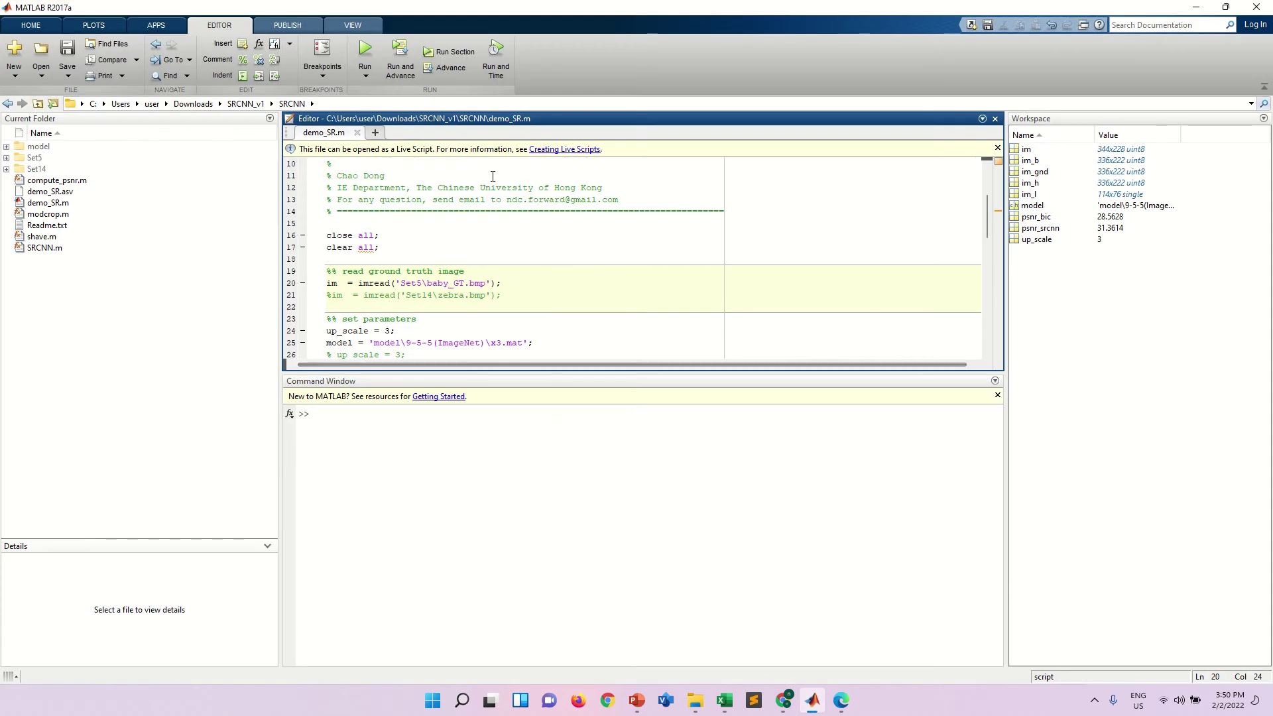
{"action": "left_click", "coordinate": [41, 58]}
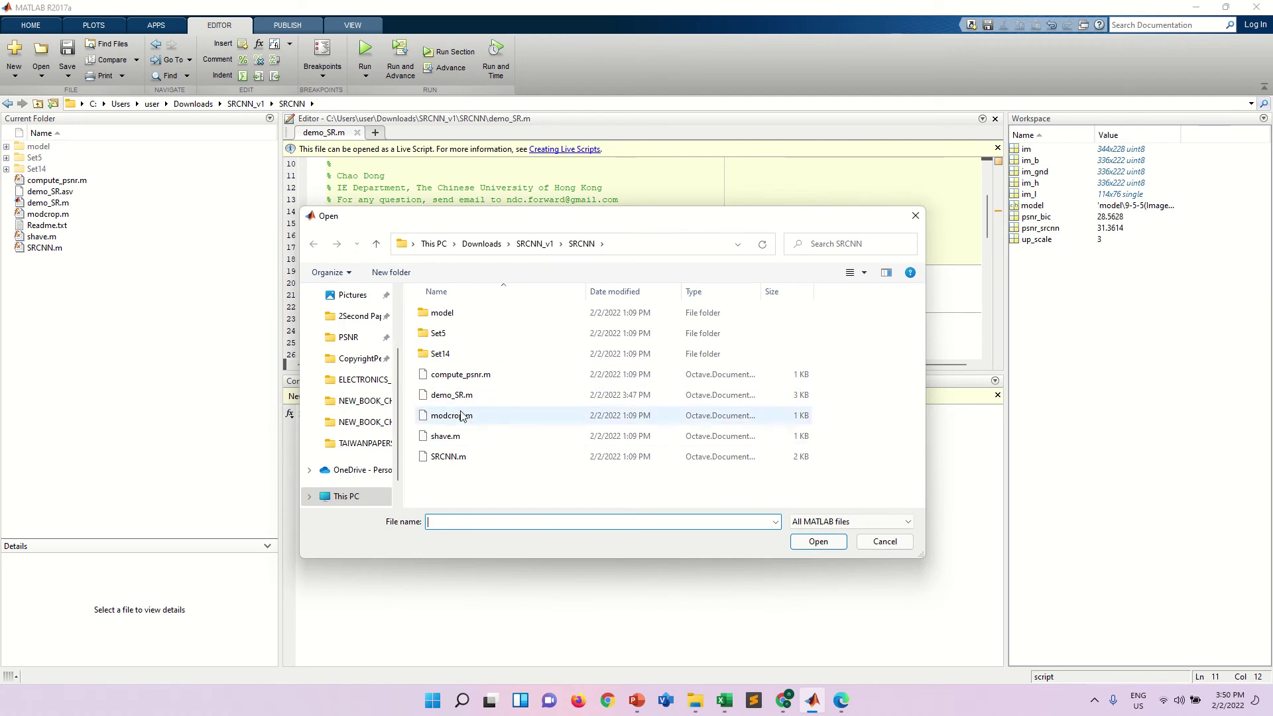
{"action": "double_click", "coordinate": [453, 396]}
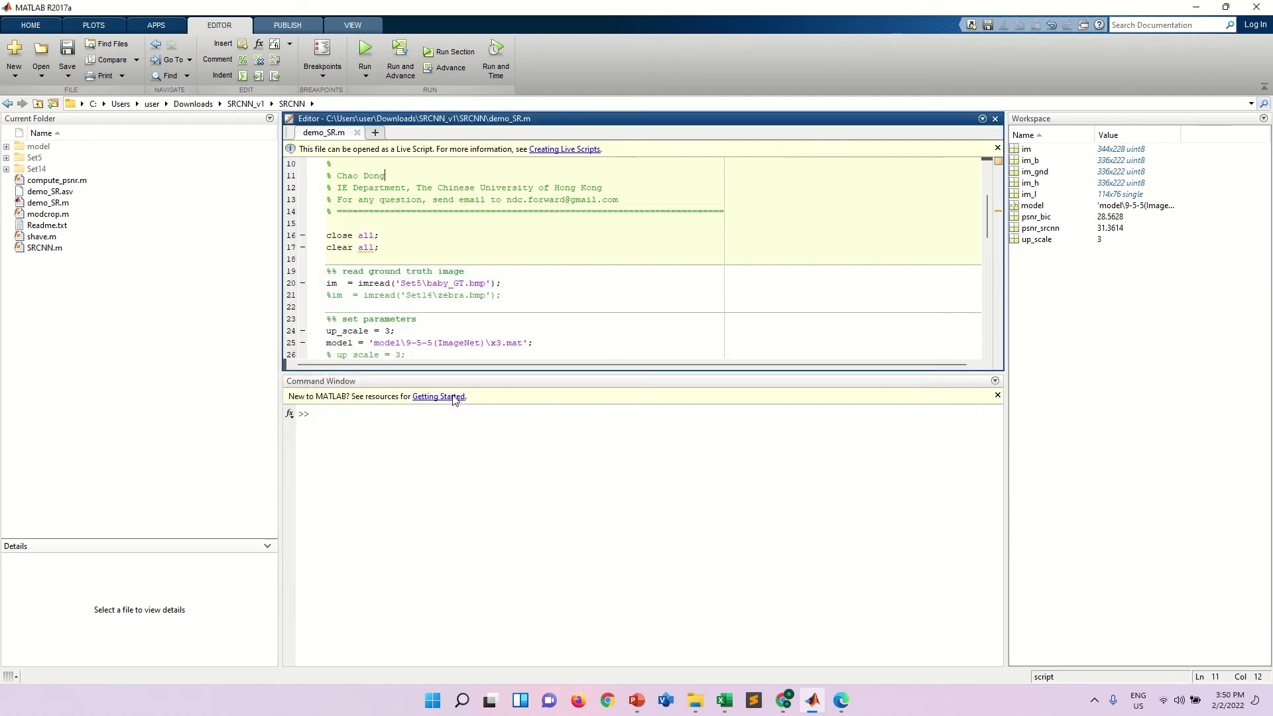
{"action": "left_click", "coordinate": [486, 231]}
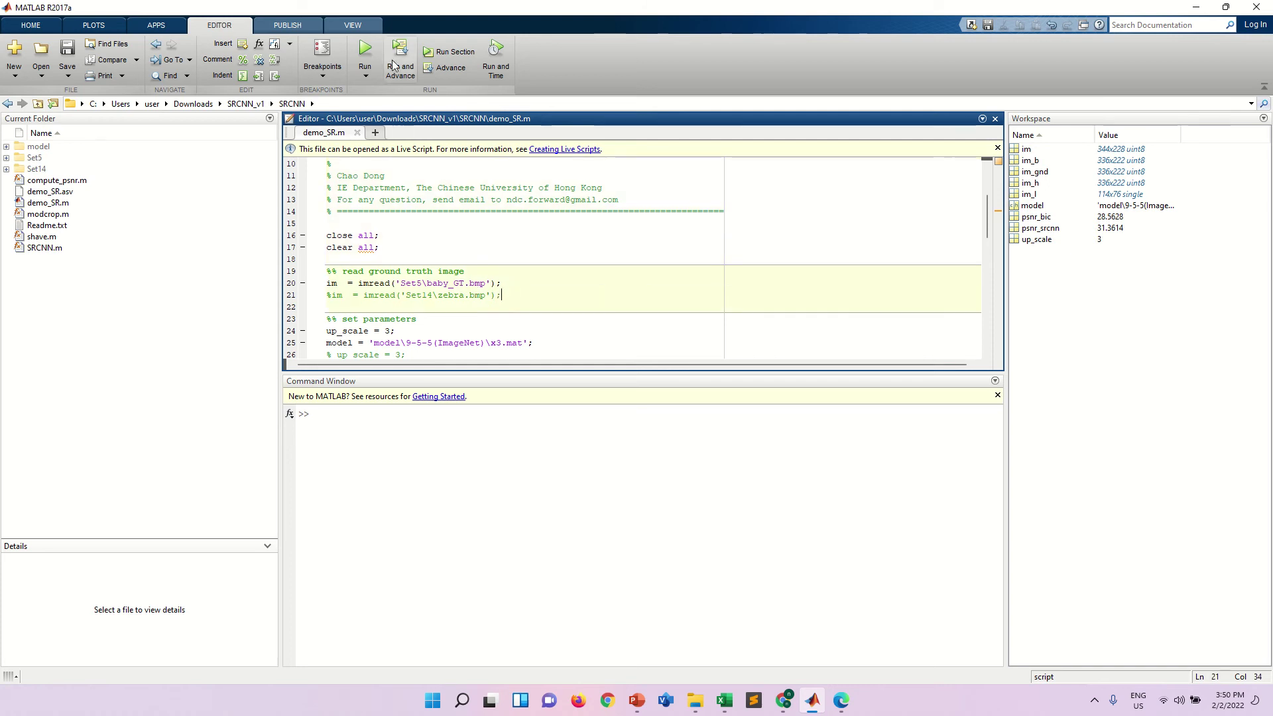
Step: Run demo_SR on baby_GT (33.910147 dB bicubic, 35.246900 dB SRCNN) and close the figures
{"action": "left_click", "coordinate": [365, 54]}
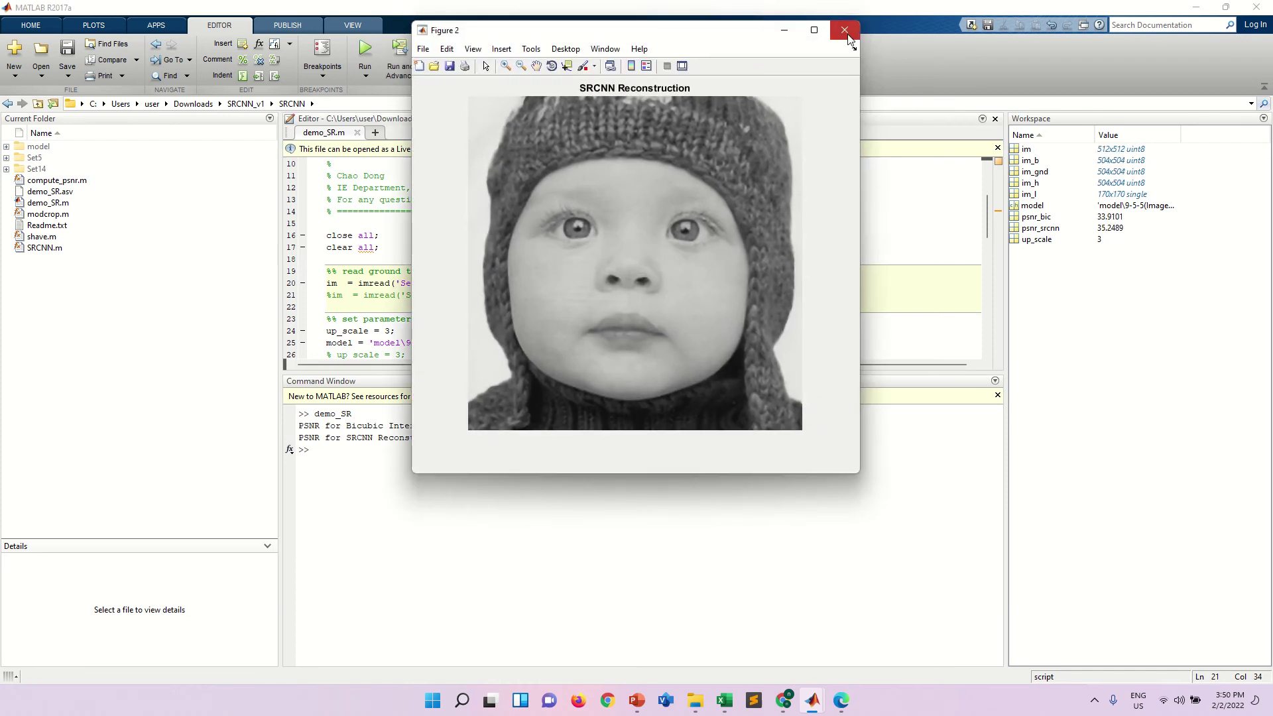
{"action": "left_click", "coordinate": [847, 31]}
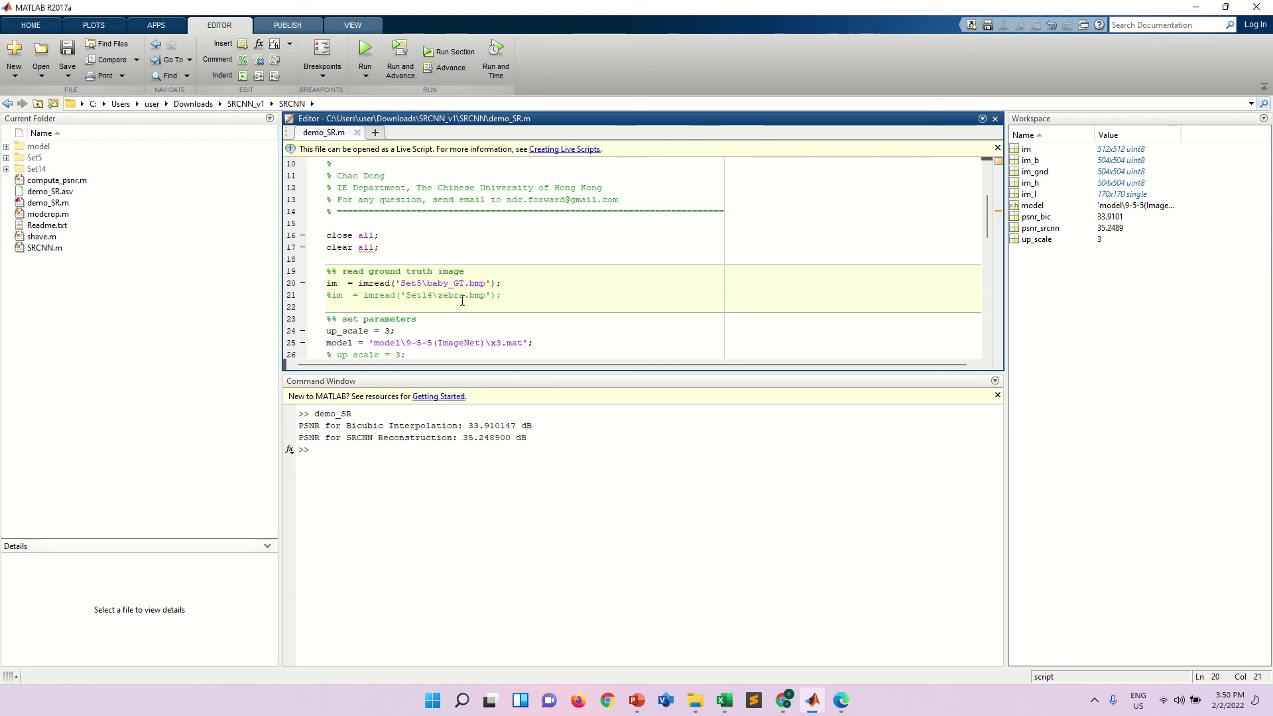
Step: Change line 20's ground-truth image to bird_GT and run the demo on it
{"action": "left_click", "coordinate": [433, 286]}
{"action": "type", "text": "ird"}
{"action": "key", "text": "Delete"}
{"action": "key", "text": "Delete"}
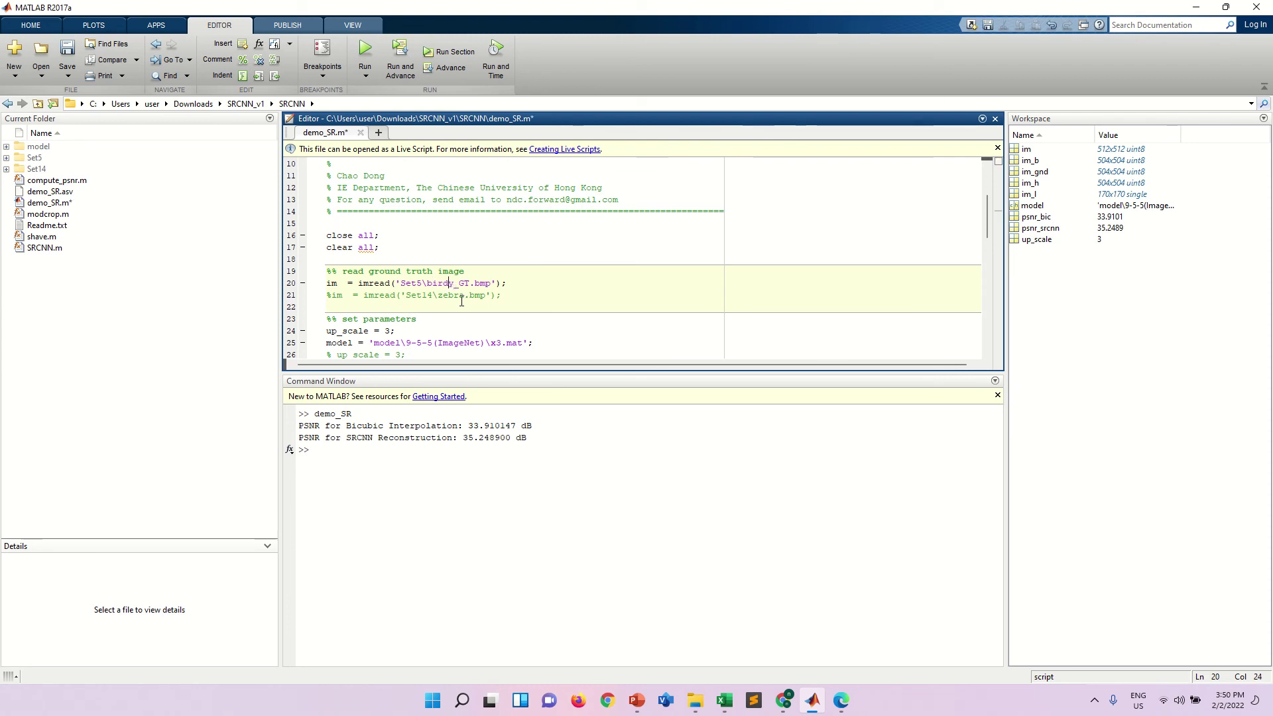
{"action": "key", "text": "Delete"}
{"action": "left_click", "coordinate": [367, 55]}
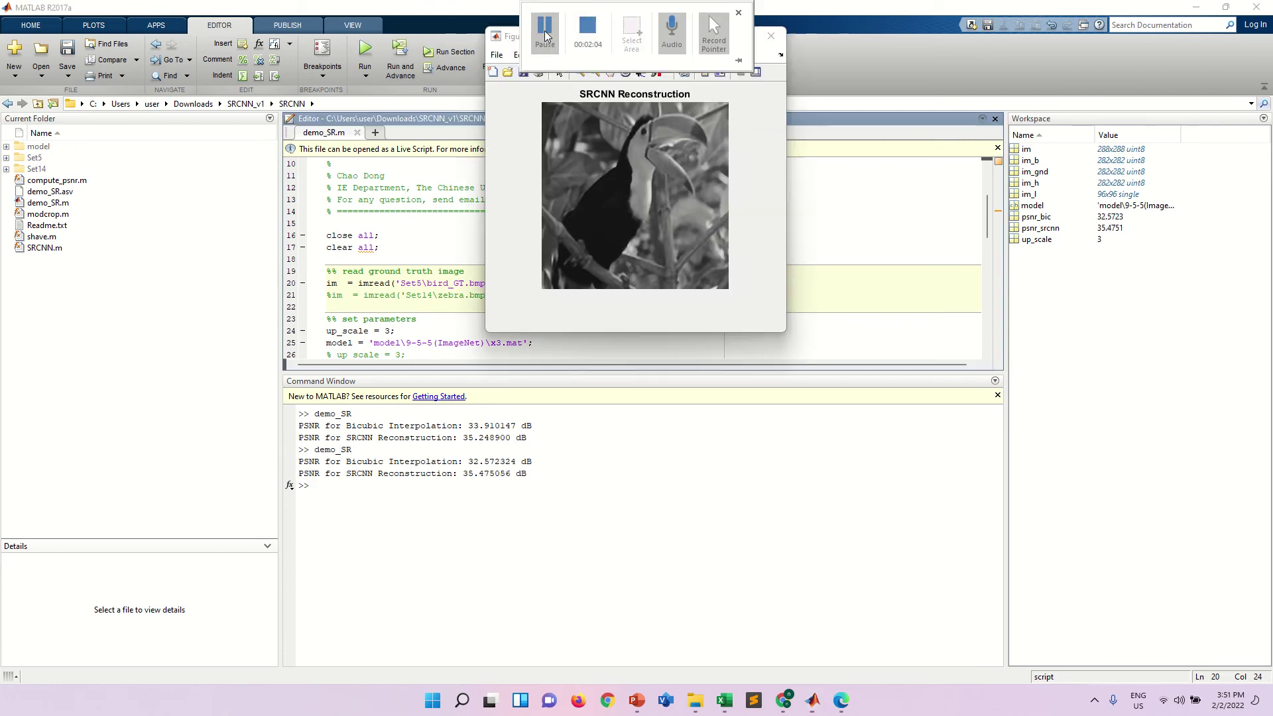
Step: Run the demo on the remaining Set5 images, ending with woman_GT (31.361373 dB SRCNN)
{"action": "left_click", "coordinate": [537, 23]}
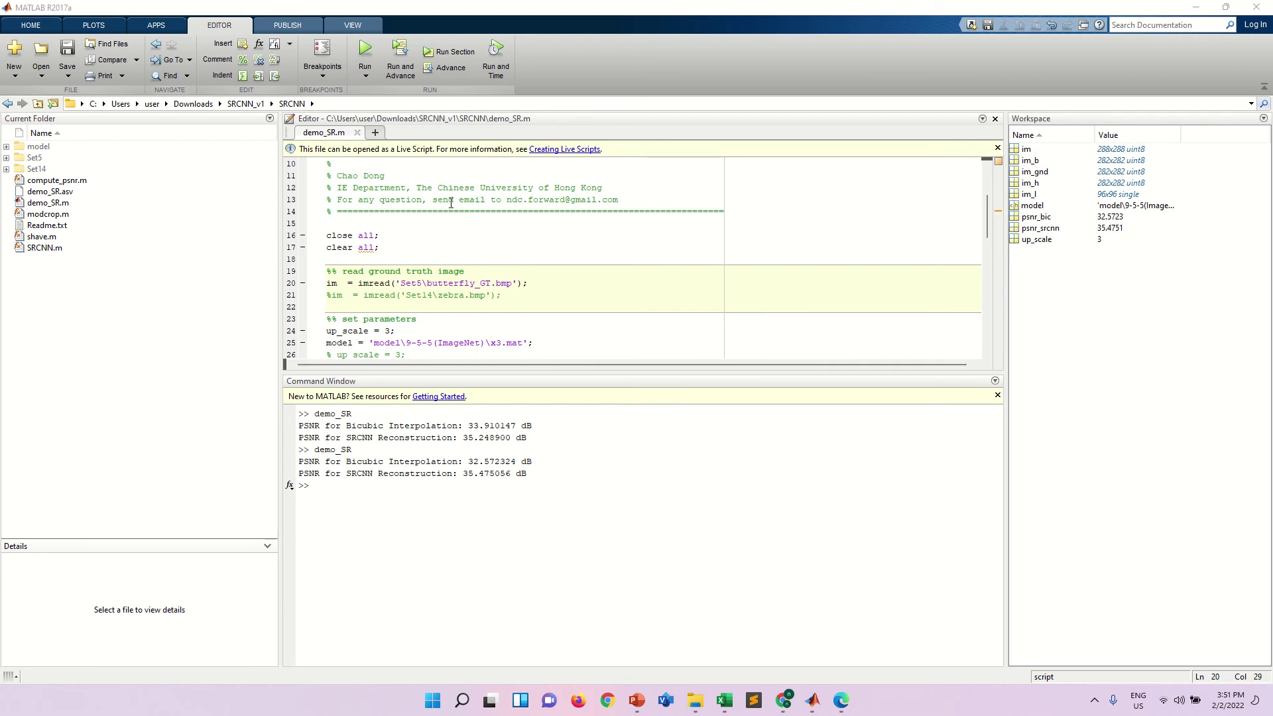
{"action": "left_click", "coordinate": [365, 48]}
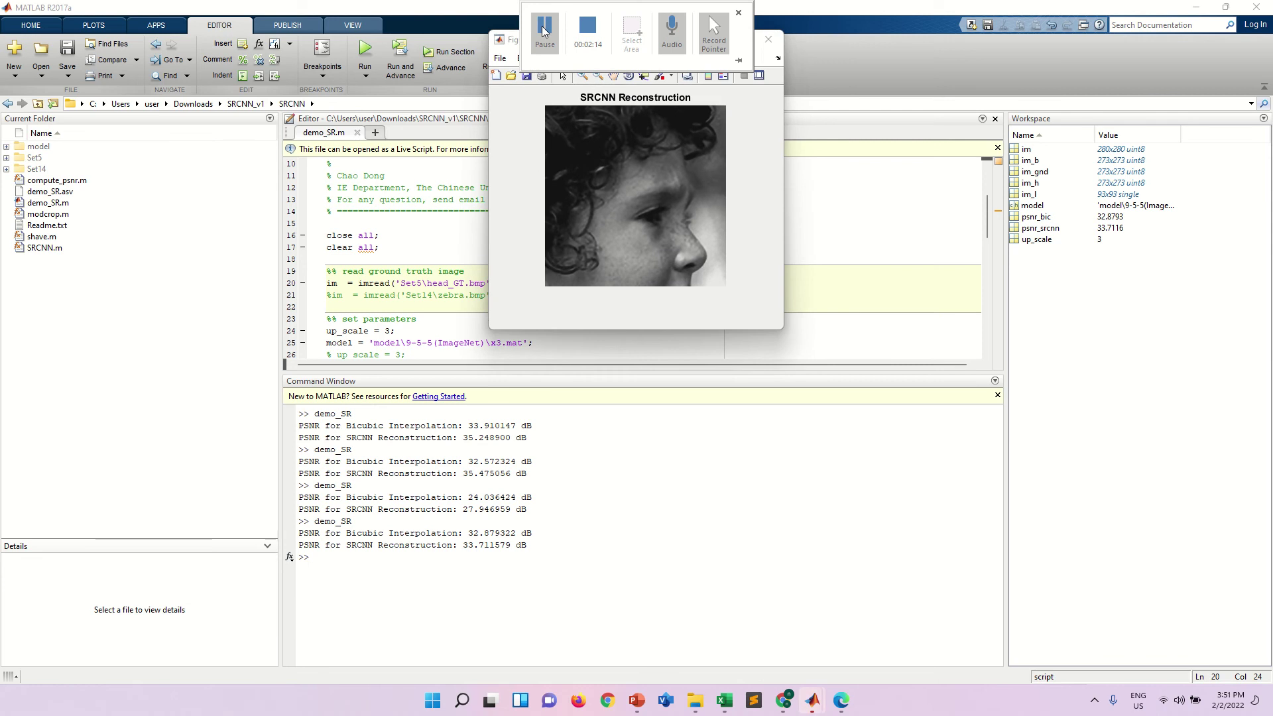
{"action": "left_click", "coordinate": [543, 29]}
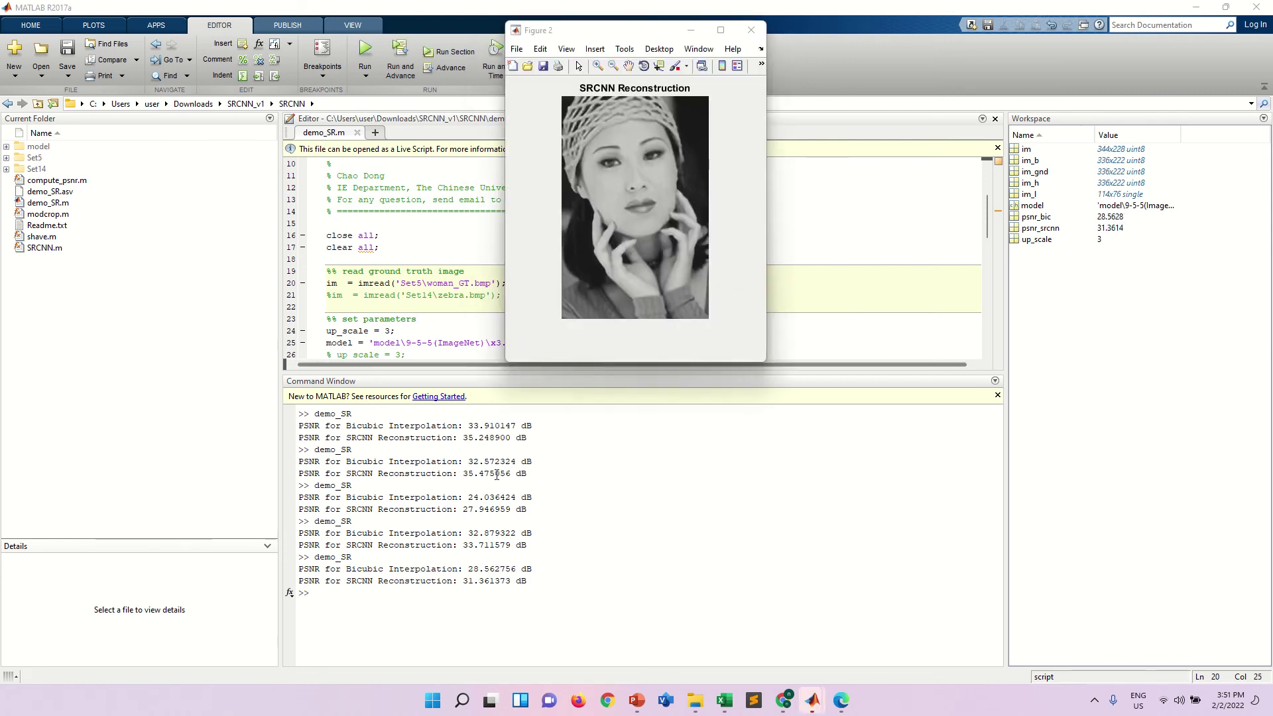
{"action": "left_click", "coordinate": [459, 464]}
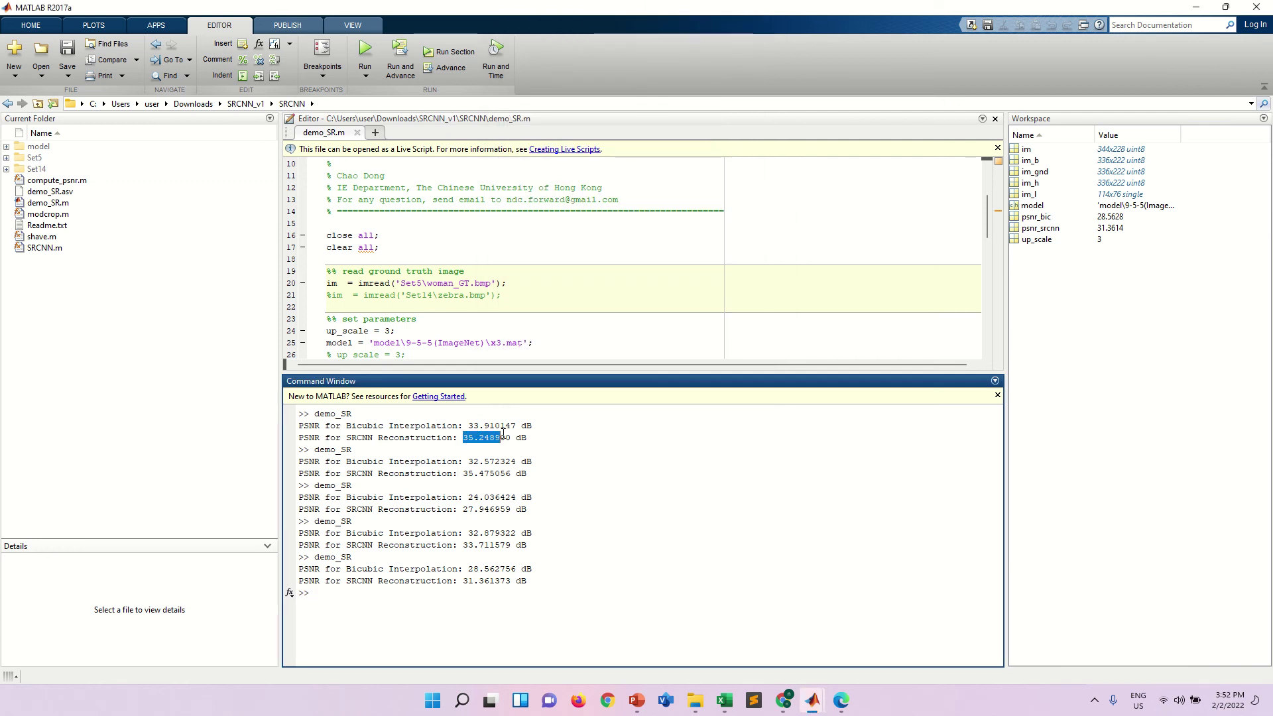
Step: Select the first SRCNN result, 35.248900 dB, in the Command Window, then bring up Excel
{"action": "left_click_drag", "start_coordinate": [463, 437], "coordinate": [530, 440]}
{"action": "left_click", "coordinate": [724, 701]}
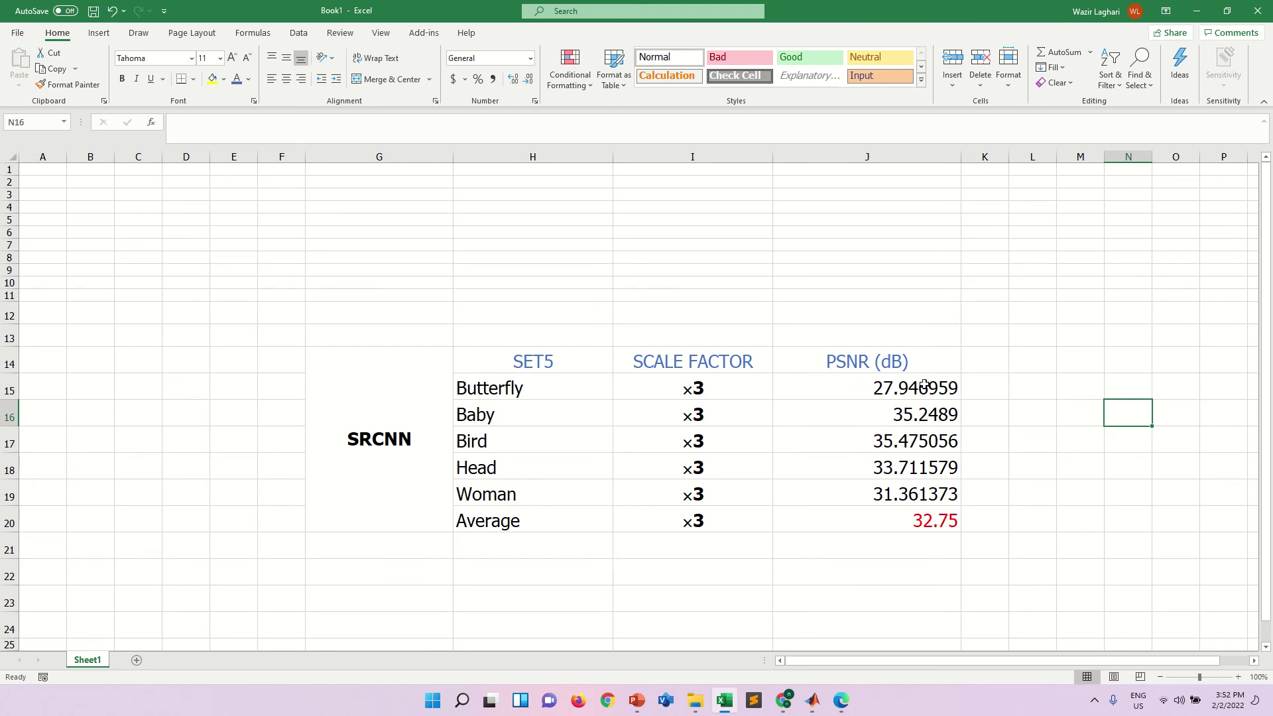
Step: Inspect the Butterfly, Baby and Bird PSNR cells and the J20 AVERAGE formula
{"action": "left_click", "coordinate": [862, 391]}
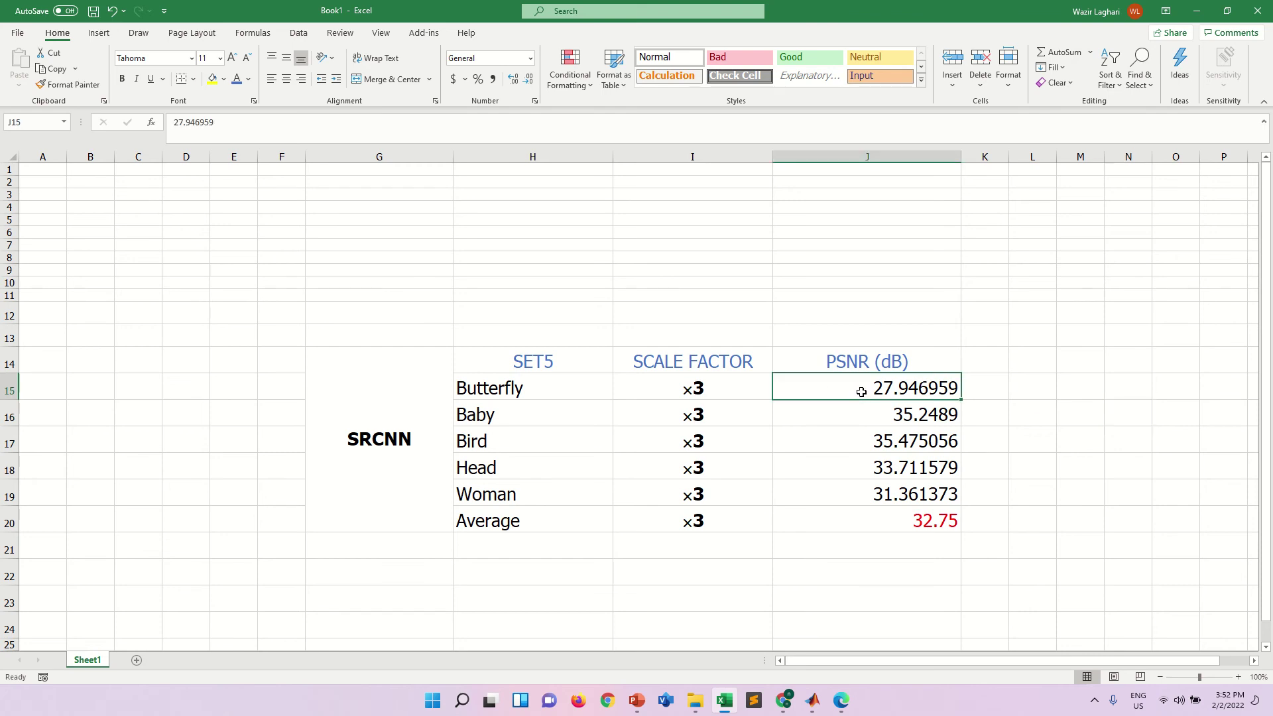
{"action": "left_click", "coordinate": [876, 419]}
{"action": "left_click", "coordinate": [871, 443]}
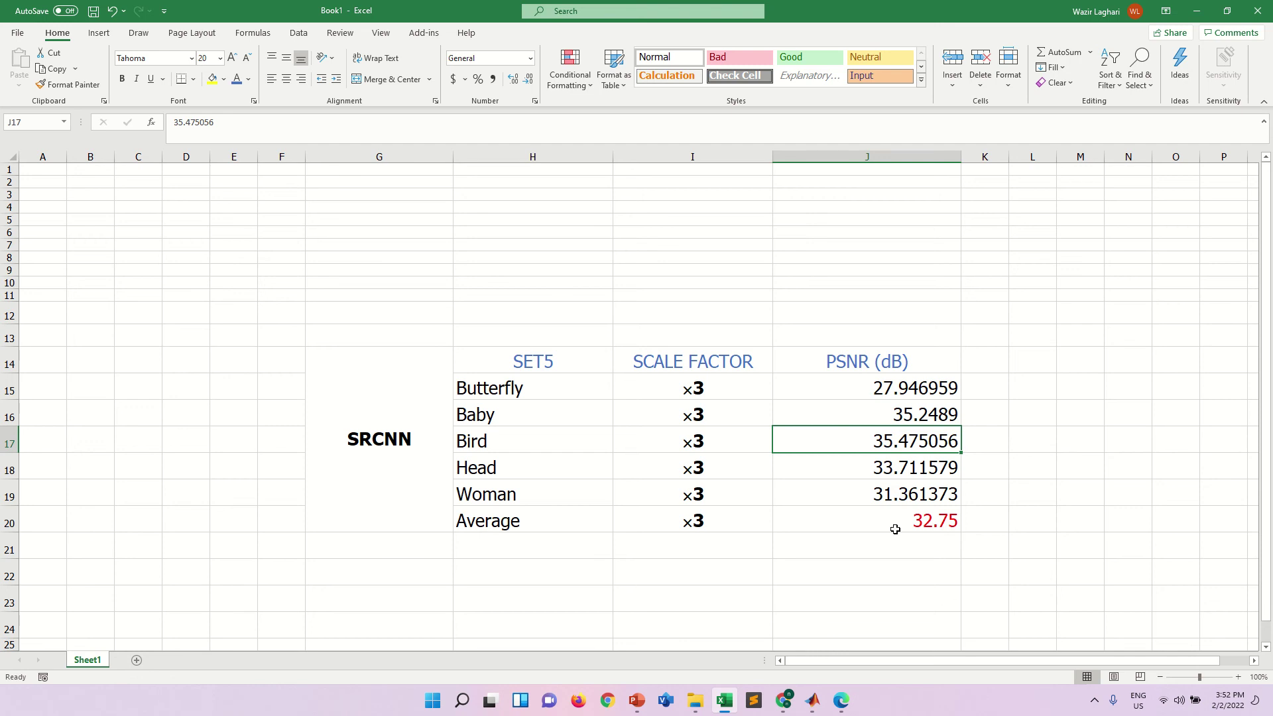
{"action": "left_click", "coordinate": [868, 524]}
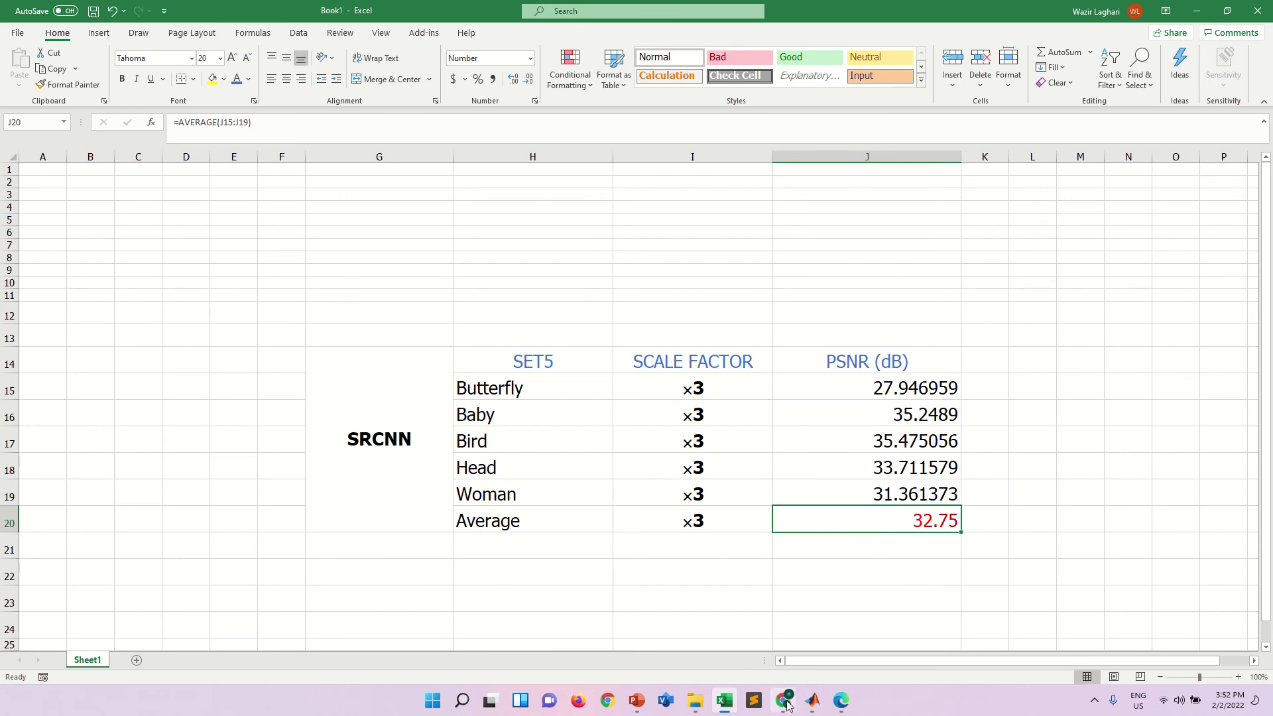
{"action": "left_click", "coordinate": [842, 700]}
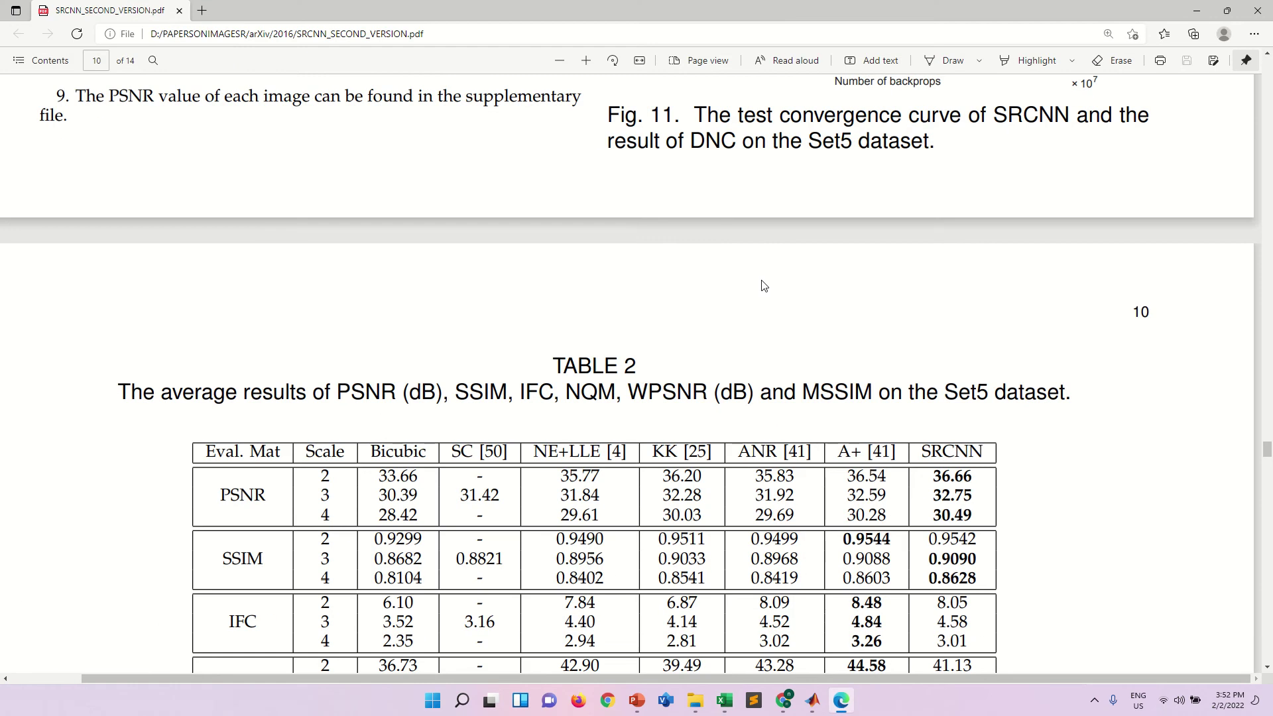
{"action": "scroll", "coordinate": [763, 286], "scroll_direction": "up", "scroll_amount": 5}
{"action": "scroll", "coordinate": [763, 269], "scroll_direction": "up", "scroll_amount": 5}
{"action": "scroll", "coordinate": [762, 239], "scroll_direction": "up", "scroll_amount": 5}
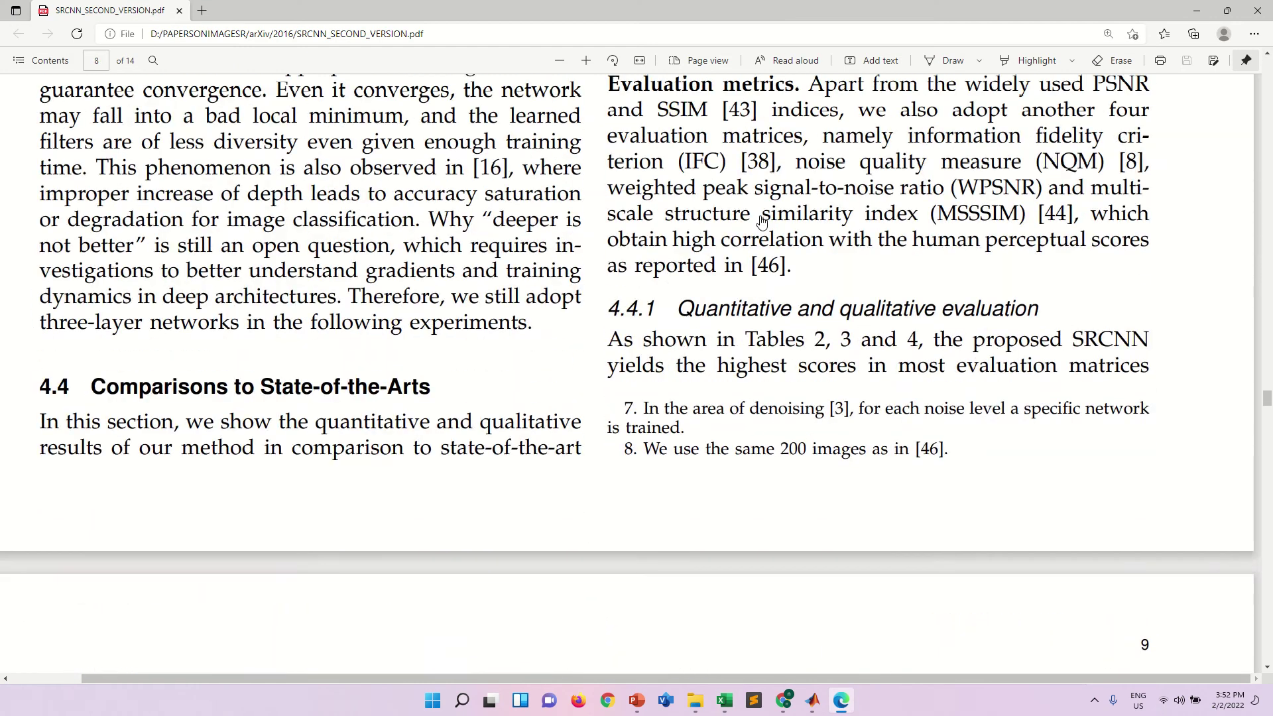
{"action": "scroll", "coordinate": [762, 222], "scroll_direction": "down", "scroll_amount": 2, "text": "ctrl"}
{"action": "scroll", "coordinate": [762, 221], "scroll_direction": "up", "scroll_amount": 5}
{"action": "scroll", "coordinate": [763, 221], "scroll_direction": "up", "scroll_amount": 5}
{"action": "scroll", "coordinate": [762, 222], "scroll_direction": "up", "scroll_amount": 5}
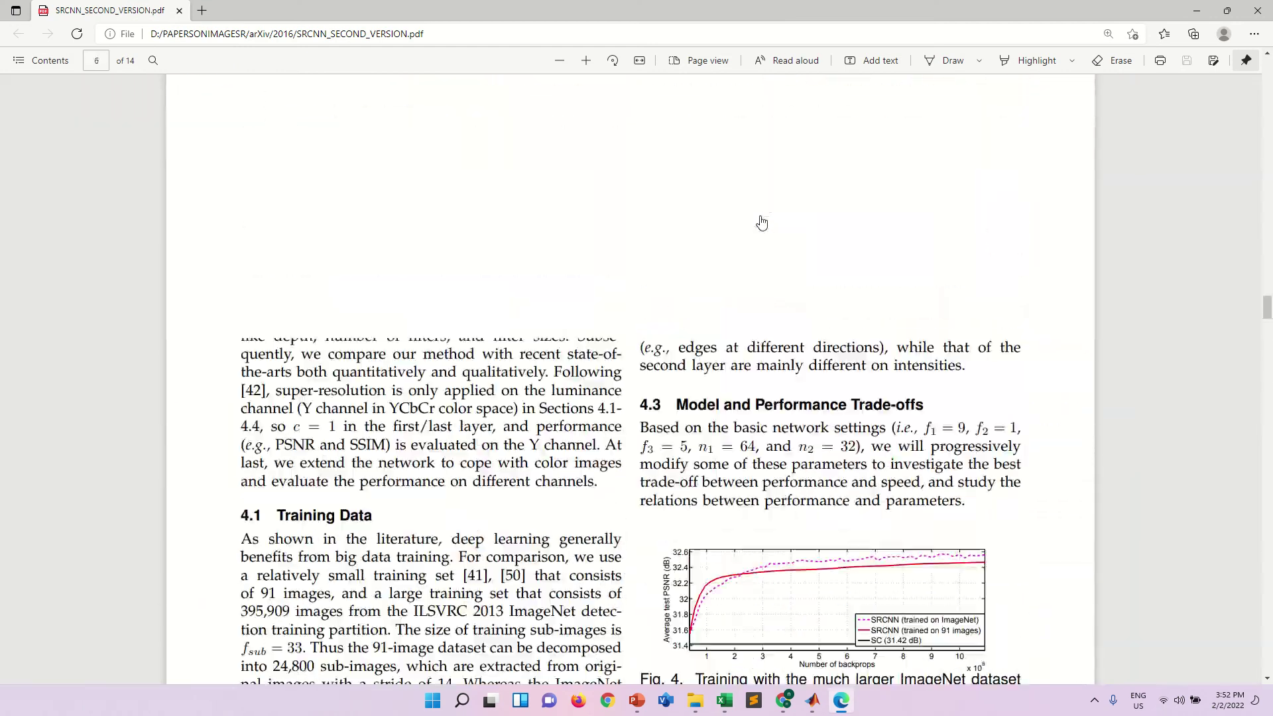
{"action": "scroll", "coordinate": [763, 222], "scroll_direction": "up", "scroll_amount": 5}
{"action": "scroll", "coordinate": [762, 222], "scroll_direction": "up", "scroll_amount": 5}
{"action": "scroll", "coordinate": [763, 222], "scroll_direction": "up", "scroll_amount": 5}
{"action": "scroll", "coordinate": [758, 218], "scroll_direction": "up", "scroll_amount": 5}
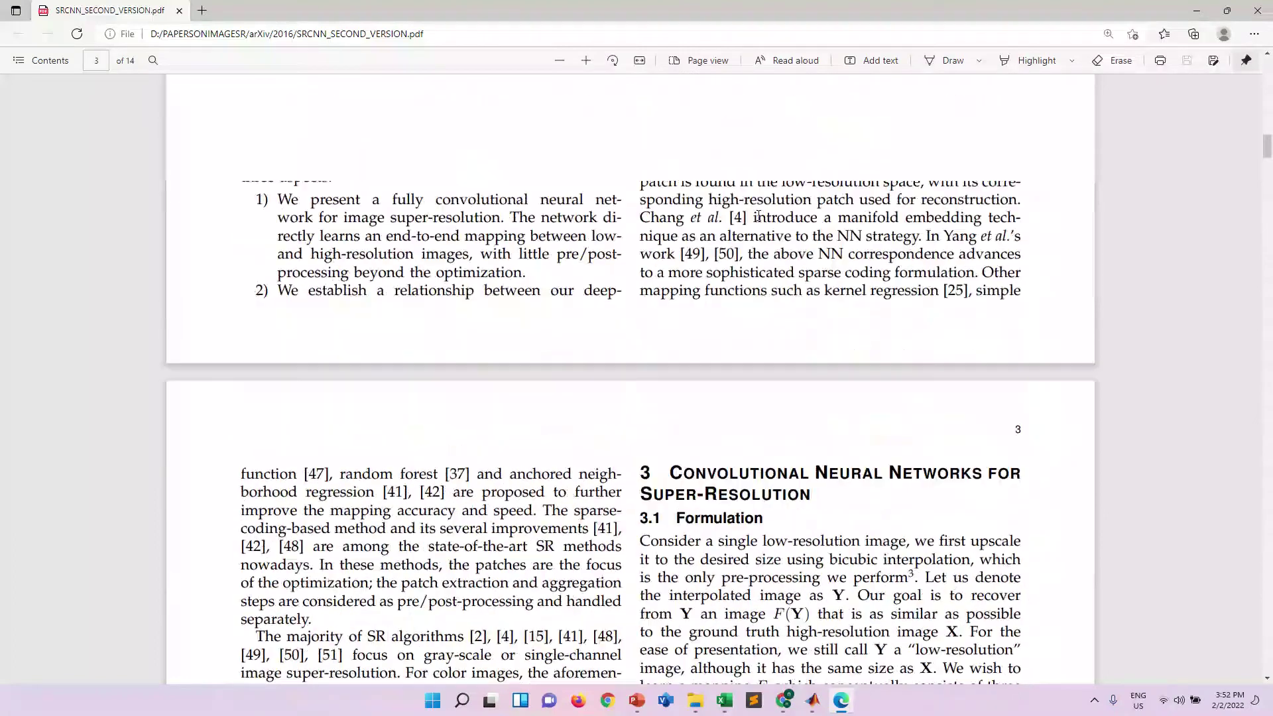
{"action": "scroll", "coordinate": [759, 218], "scroll_direction": "up", "scroll_amount": 5}
{"action": "scroll", "coordinate": [696, 249], "scroll_direction": "up", "scroll_amount": 5}
{"action": "scroll", "coordinate": [597, 282], "scroll_direction": "up", "scroll_amount": 5}
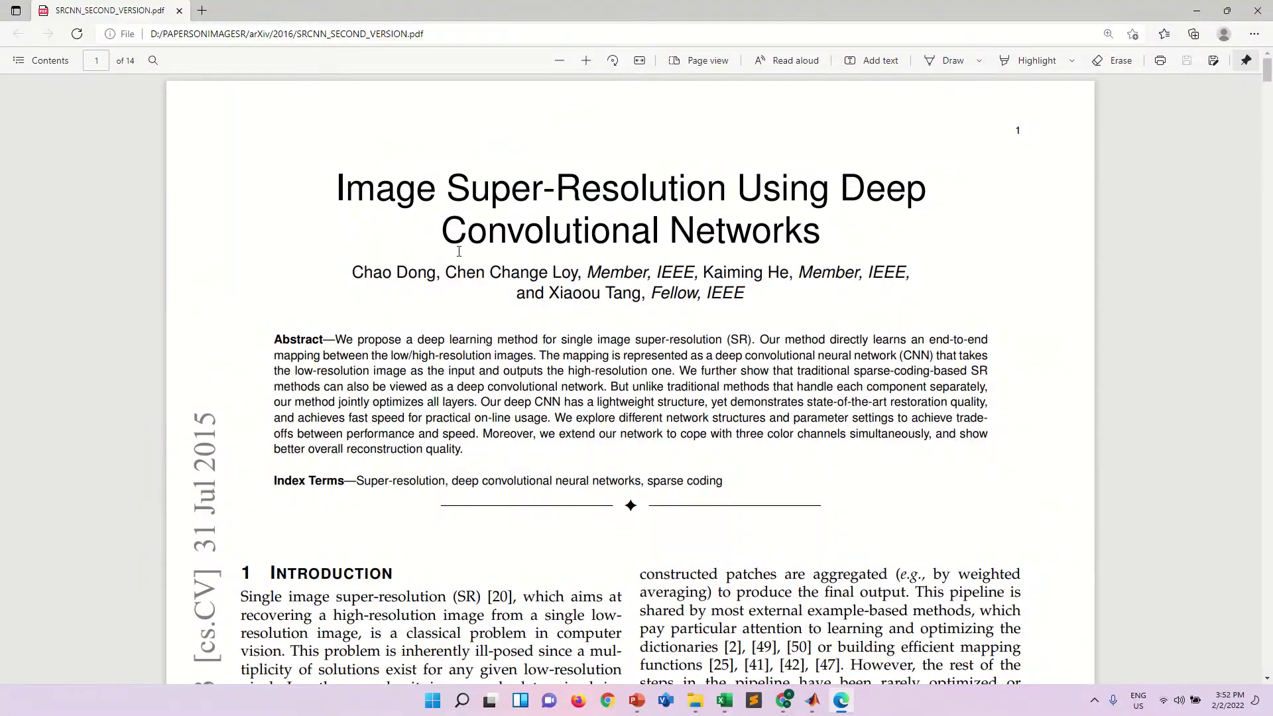
{"action": "scroll", "coordinate": [559, 298], "scroll_direction": "down", "scroll_amount": 5}
{"action": "scroll", "coordinate": [559, 299], "scroll_direction": "down", "scroll_amount": 5}
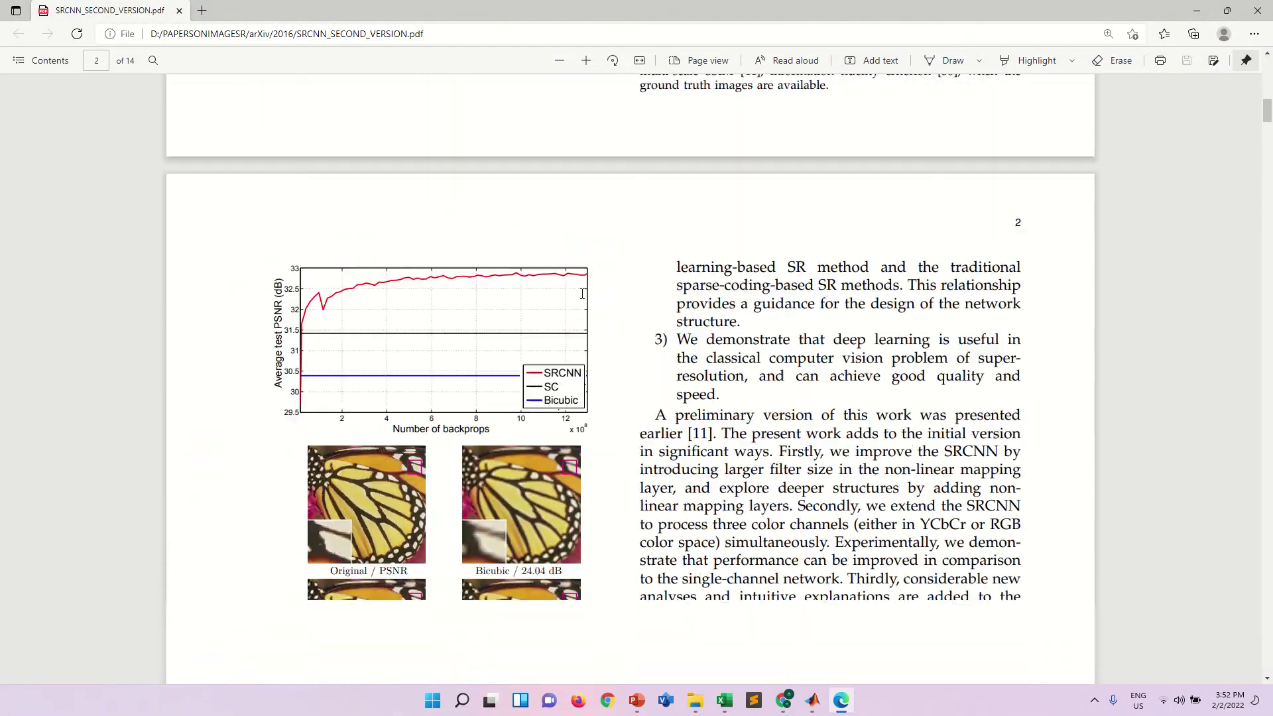
{"action": "scroll", "coordinate": [559, 299], "scroll_direction": "down", "scroll_amount": 5}
{"action": "left_click_drag", "start_coordinate": [1262, 129], "coordinate": [1270, 467]}
{"action": "scroll", "coordinate": [1139, 463], "scroll_direction": "down", "scroll_amount": 7}
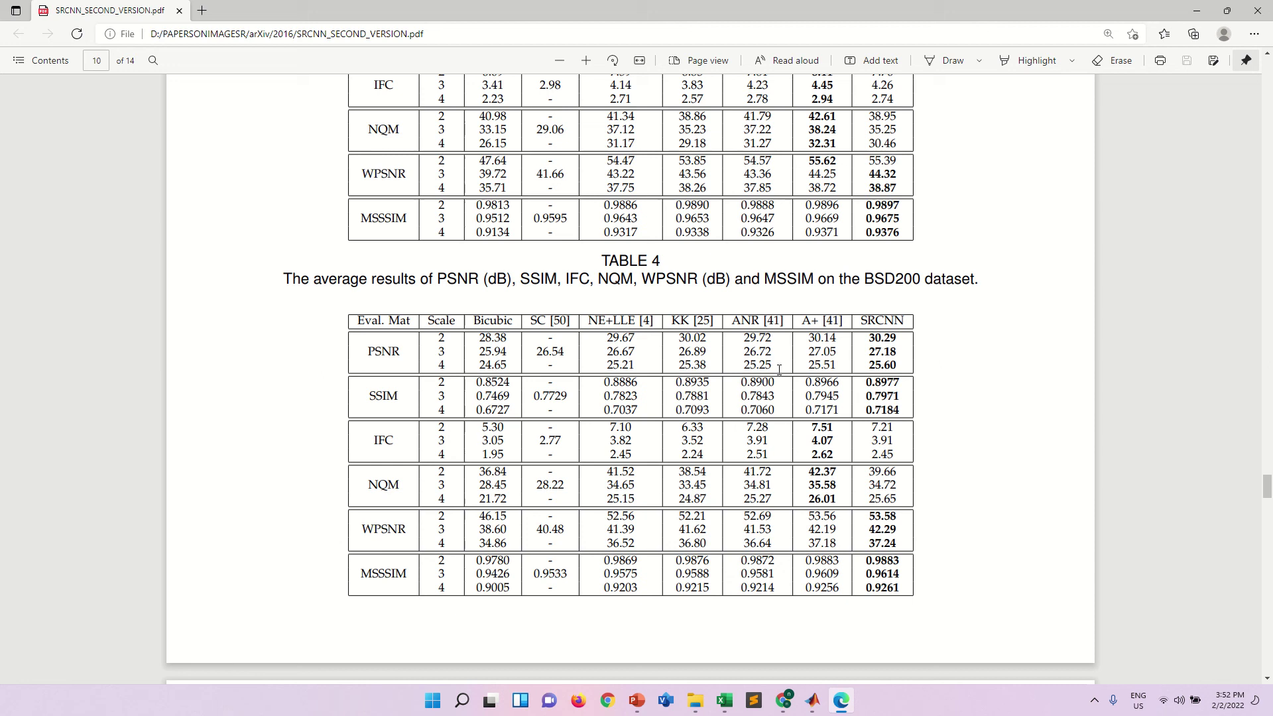
{"action": "scroll", "coordinate": [780, 356], "scroll_direction": "down", "scroll_amount": 5}
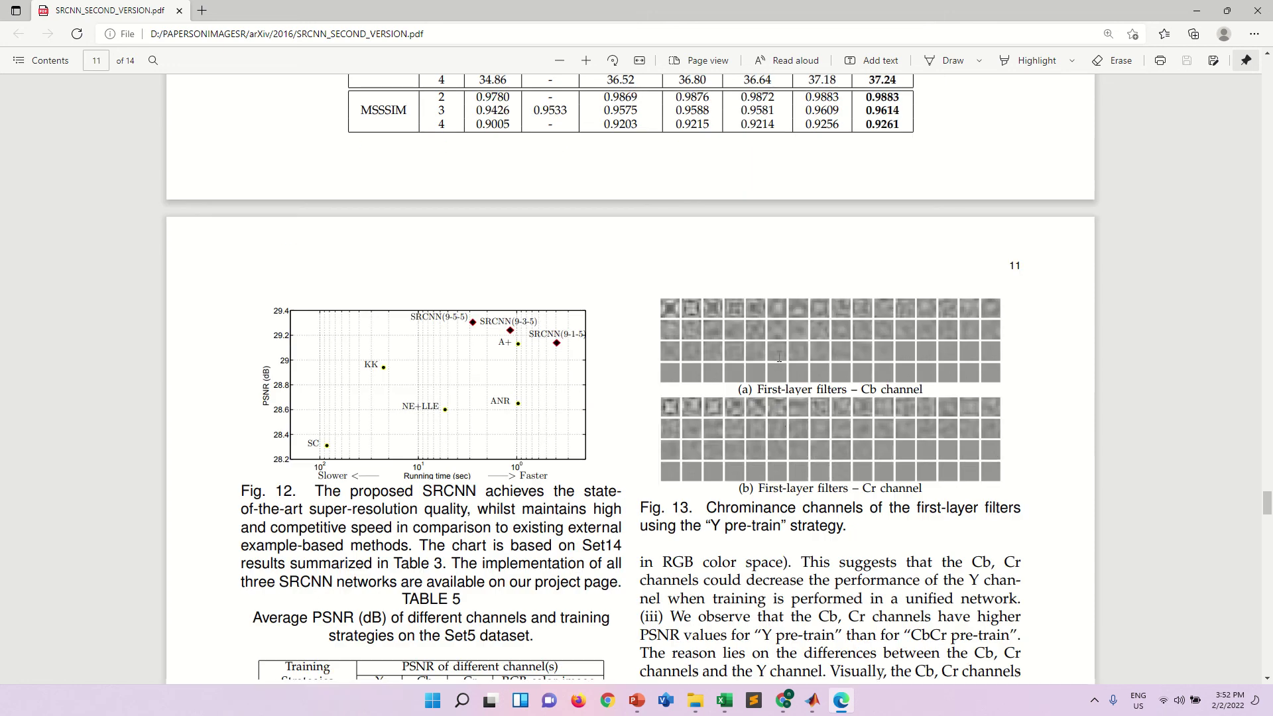
{"action": "scroll", "coordinate": [780, 398], "scroll_direction": "down", "scroll_amount": 1}
{"action": "scroll", "coordinate": [782, 498], "scroll_direction": "down", "scroll_amount": 5}
{"action": "scroll", "coordinate": [783, 596], "scroll_direction": "up", "scroll_amount": 5}
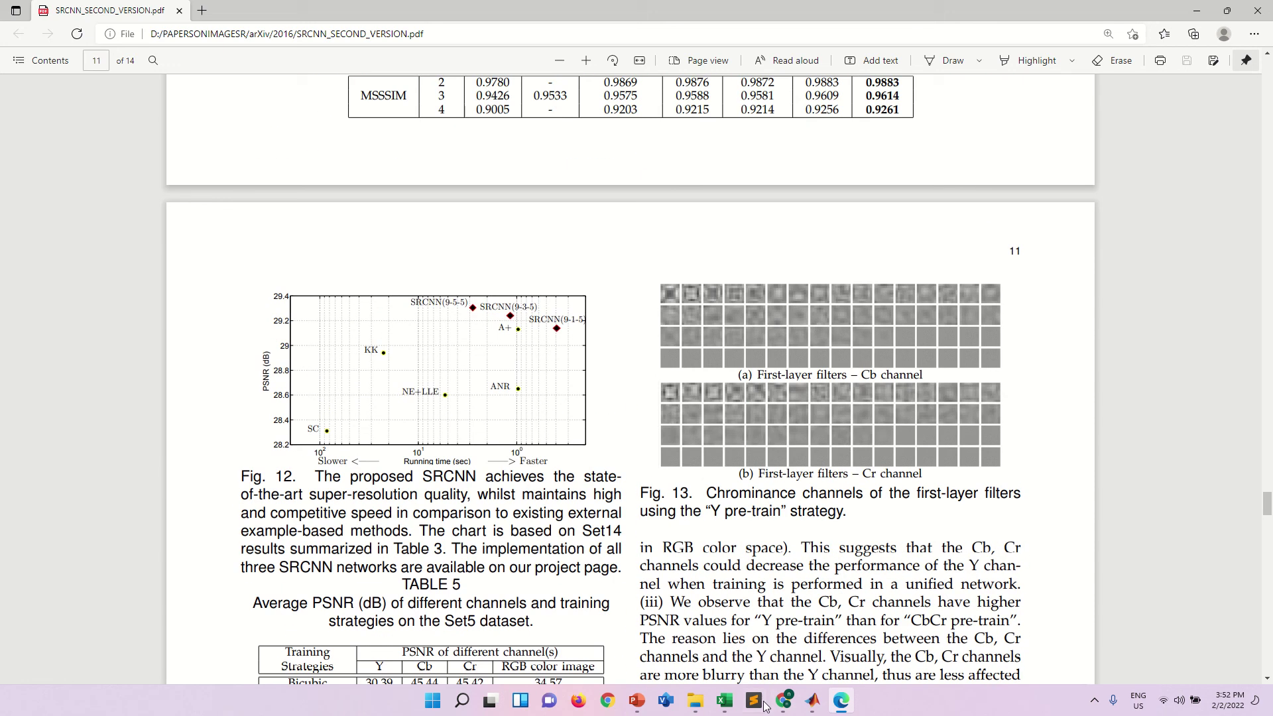
{"action": "left_click", "coordinate": [727, 703]}
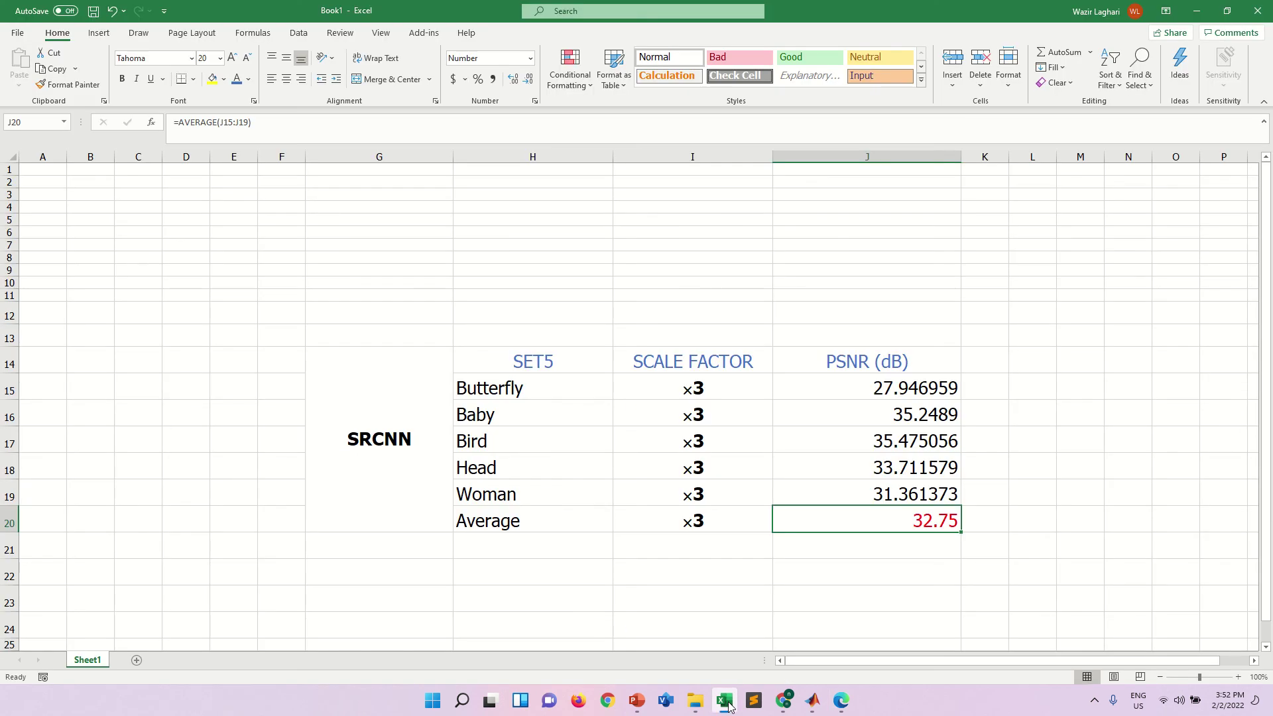
{"action": "left_click", "coordinate": [727, 703]}
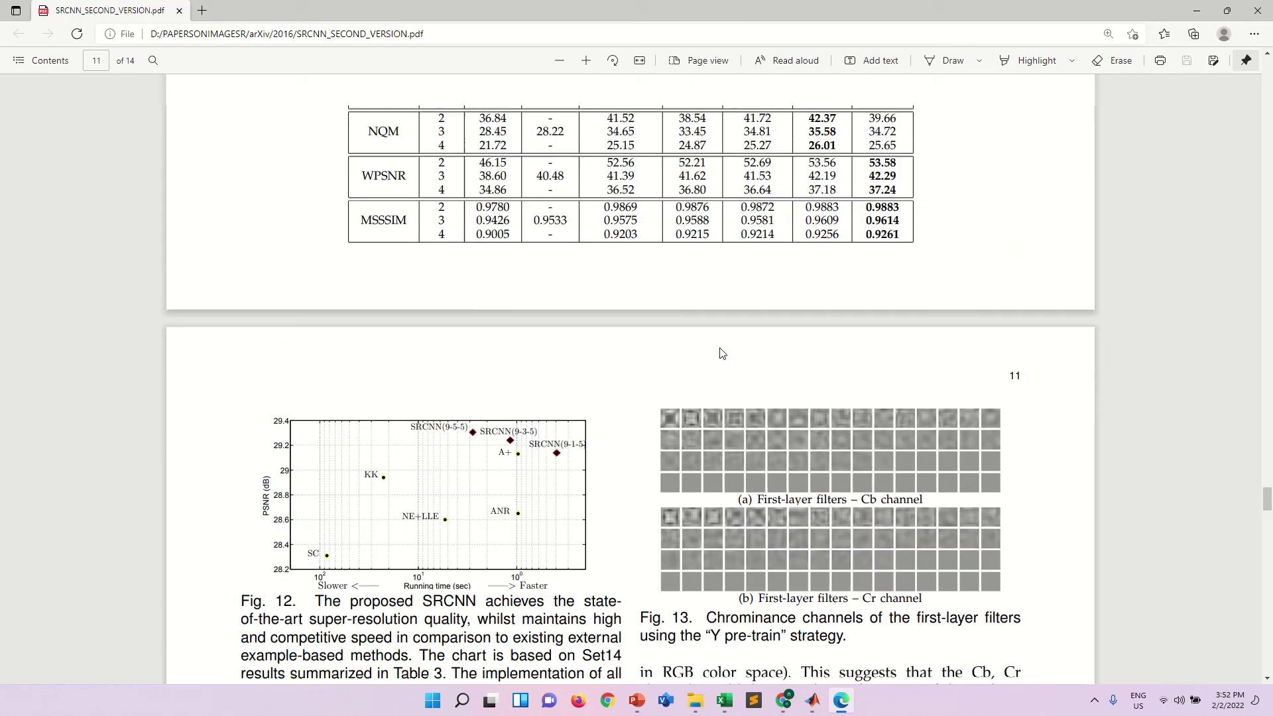
{"action": "scroll", "coordinate": [722, 354], "scroll_direction": "up", "scroll_amount": 2}
{"action": "scroll", "coordinate": [722, 353], "scroll_direction": "up", "scroll_amount": 2}
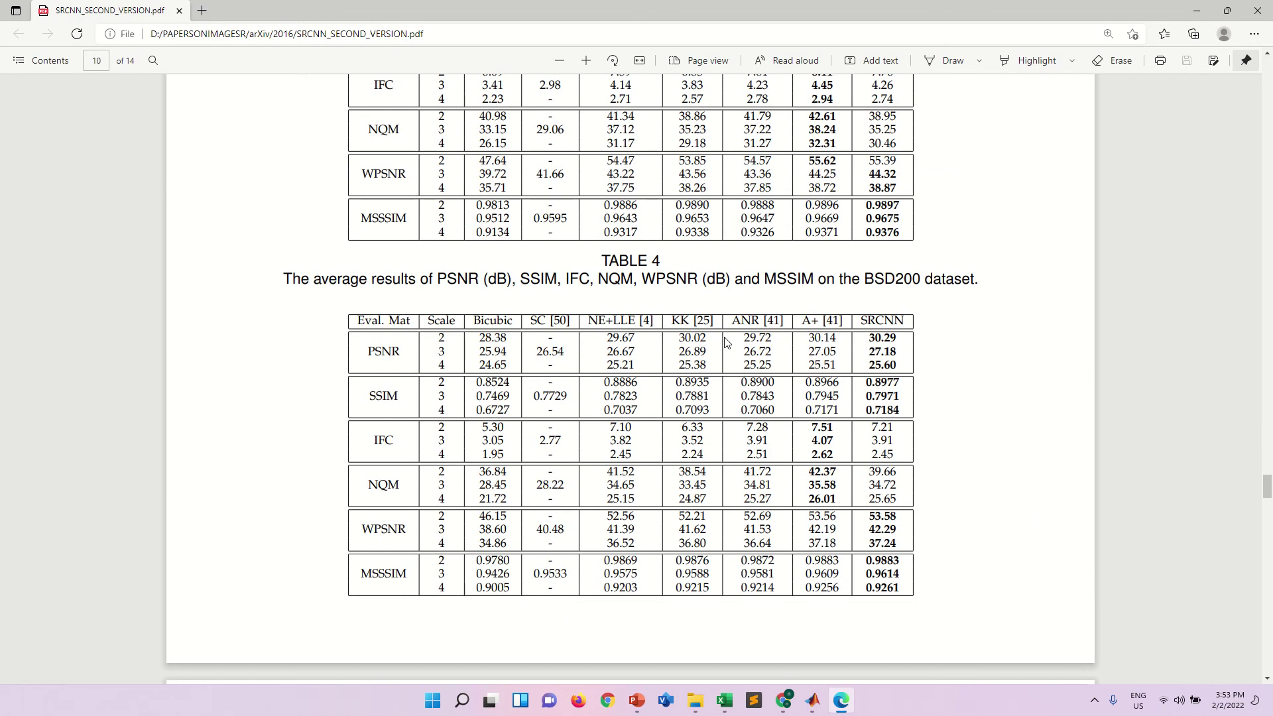
{"action": "scroll", "coordinate": [725, 342], "scroll_direction": "up", "scroll_amount": 2}
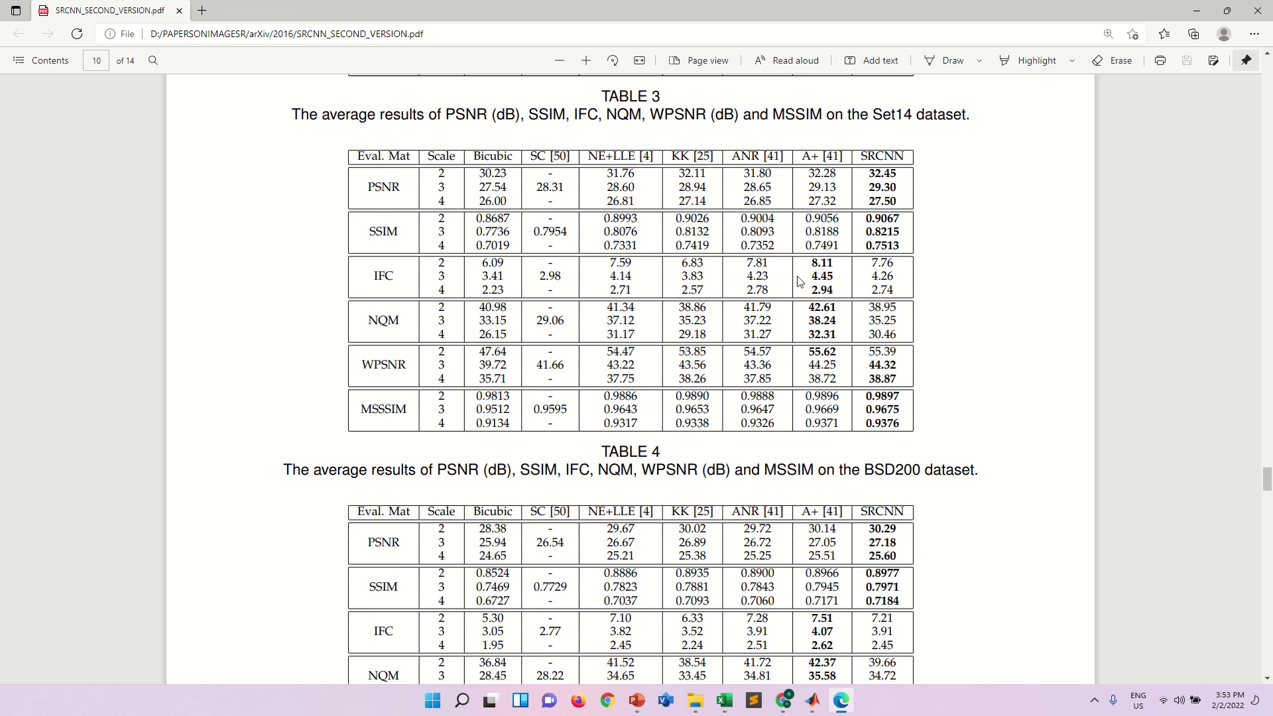
{"action": "scroll", "coordinate": [740, 269], "scroll_direction": "up", "scroll_amount": 1}
{"action": "scroll", "coordinate": [741, 268], "scroll_direction": "up", "scroll_amount": 1}
{"action": "scroll", "coordinate": [741, 267], "scroll_direction": "up", "scroll_amount": 2}
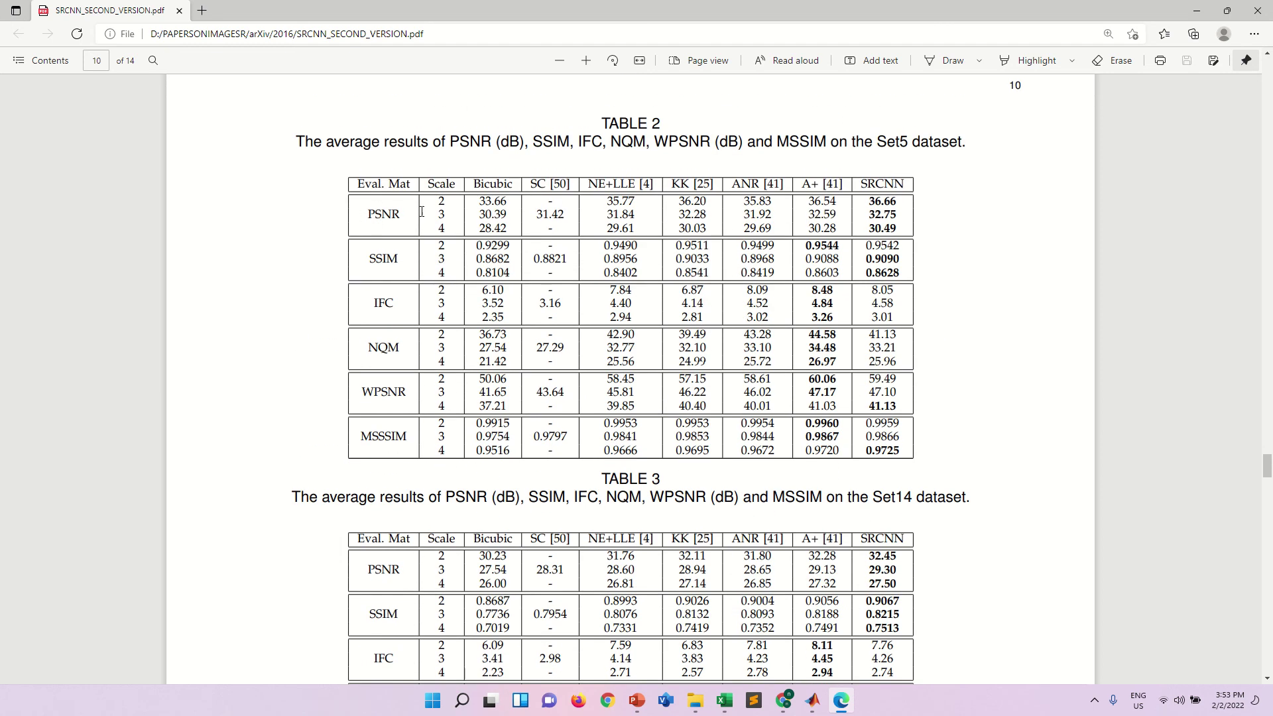
Step: Highlight the SRCNN ×3 PSNR value 32.75 in Table 2's scale-3 row
{"action": "left_click_drag", "start_coordinate": [434, 209], "coordinate": [895, 214]}
{"action": "left_click", "coordinate": [895, 214]}
{"action": "left_click_drag", "start_coordinate": [895, 213], "coordinate": [840, 210]}
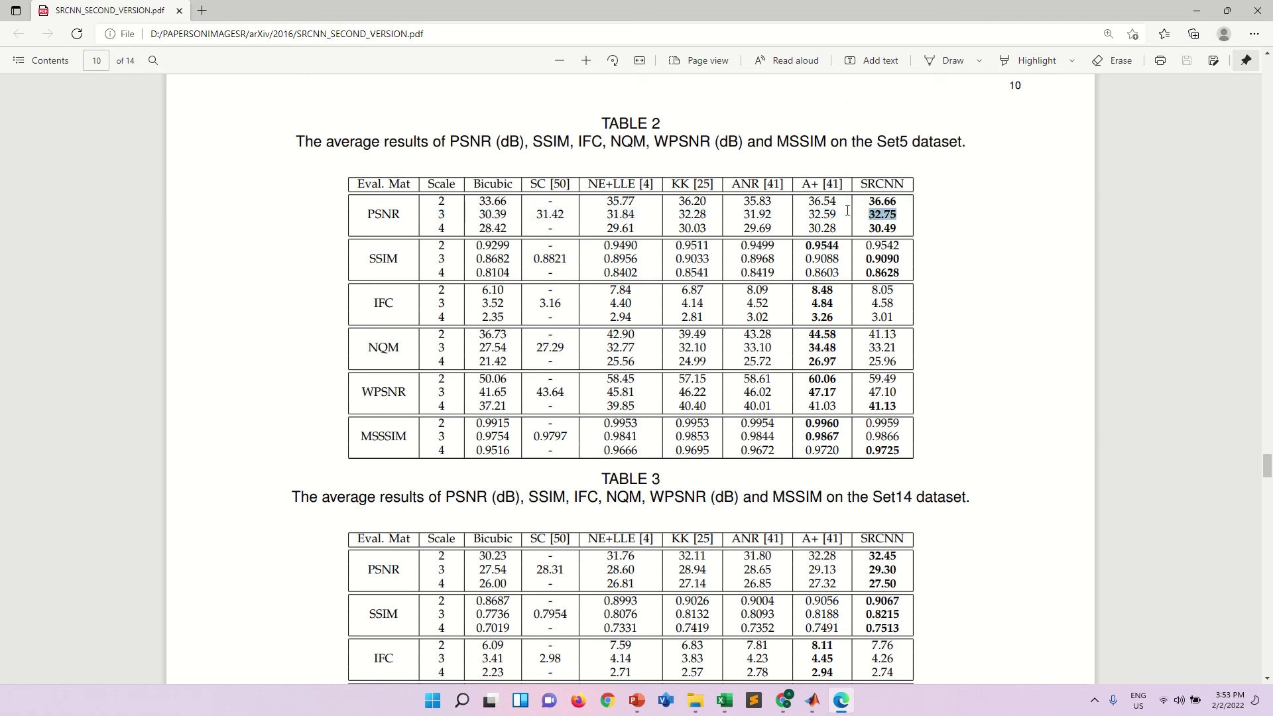